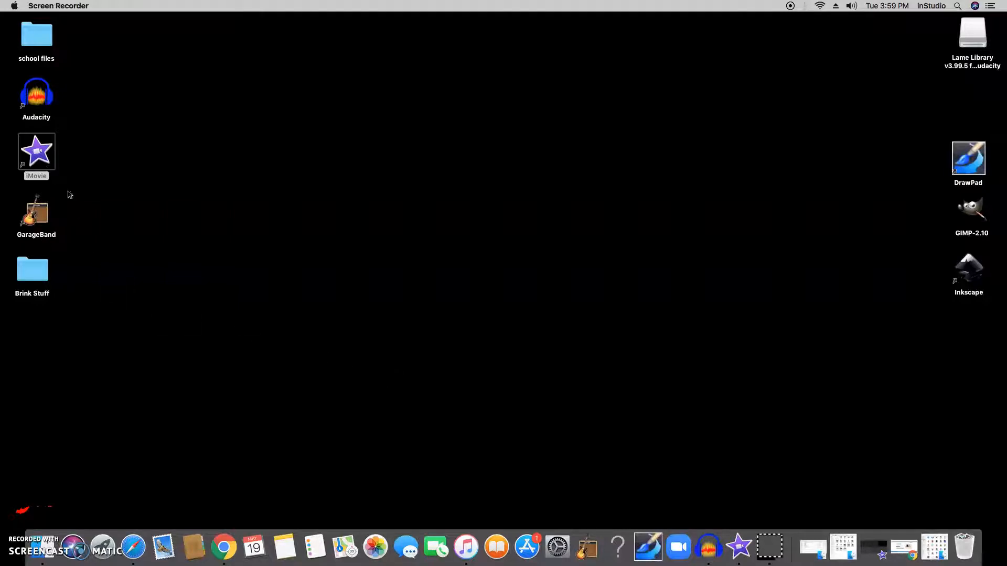
# Open iMovie and bring up the media import window for the My Movie 2 project.
pyautogui.doubleClick(47, 153)
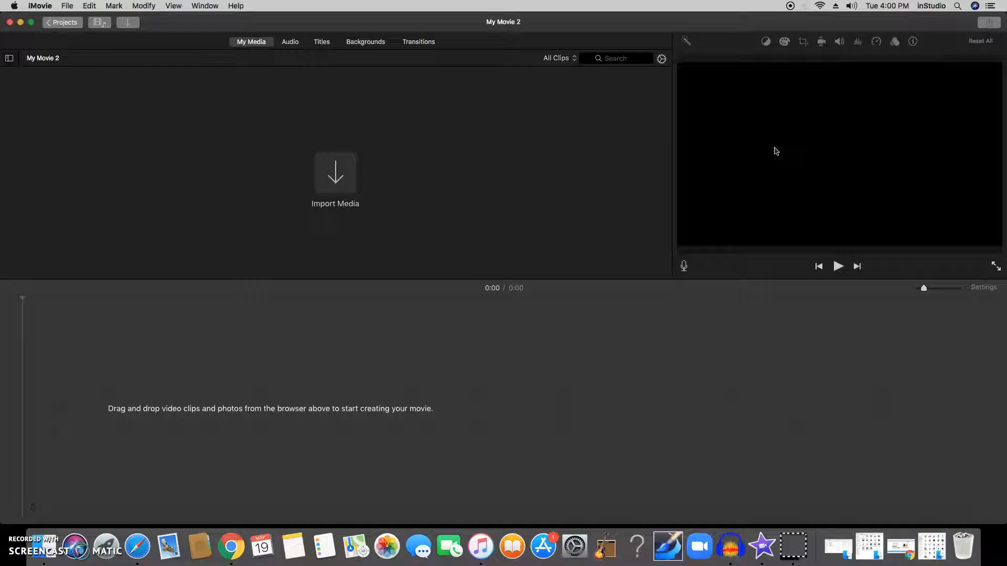
pyautogui.click(335, 178)
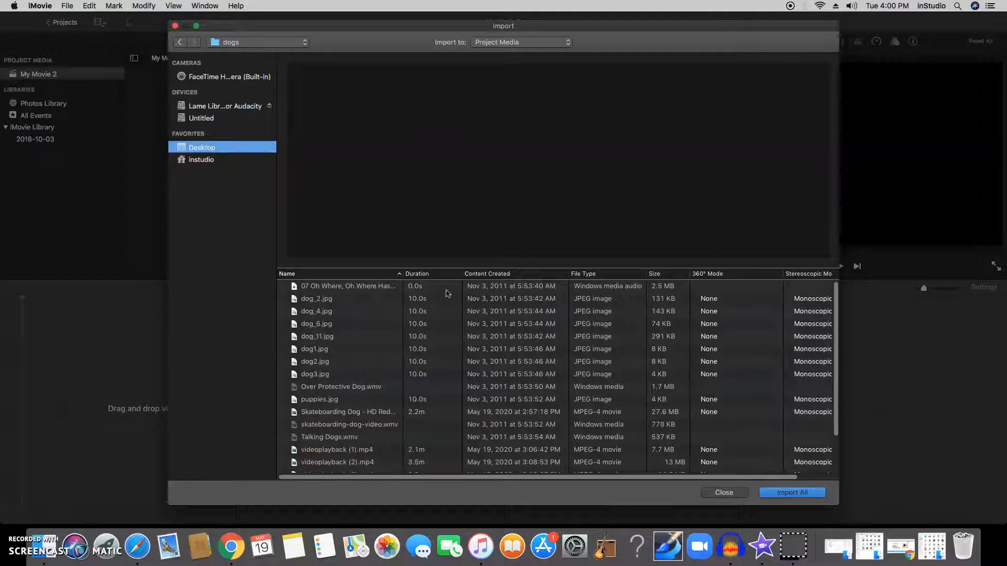
pyautogui.click(350, 287)
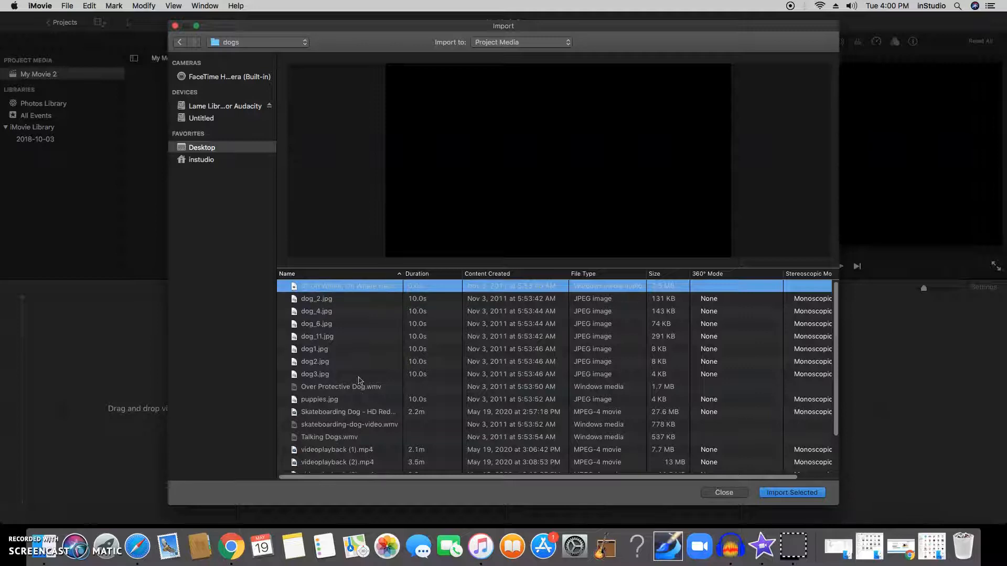
pyautogui.rightClick(359, 377)
pyautogui.click(338, 296)
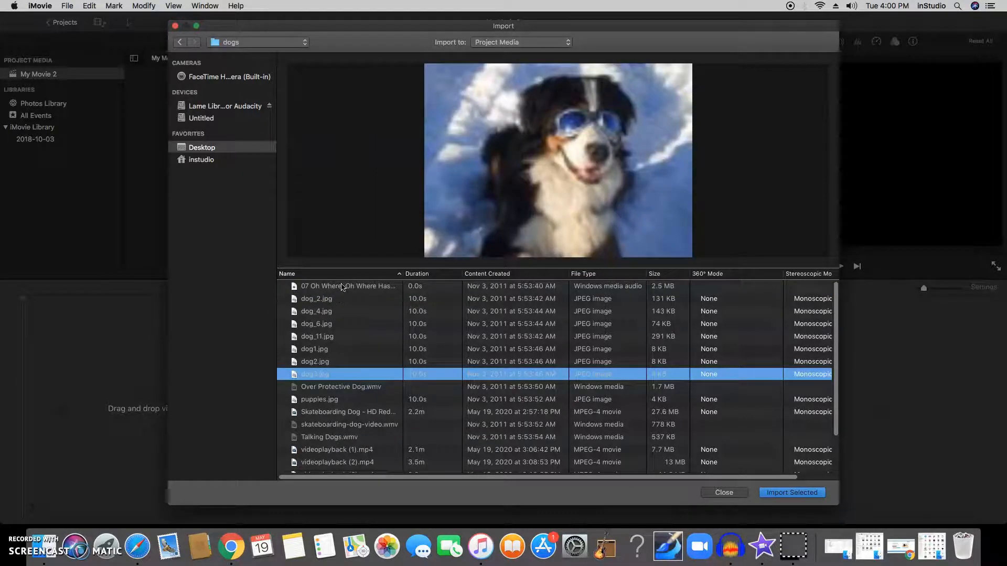
pyautogui.click(342, 287)
pyautogui.scroll(-3, 381, 393)
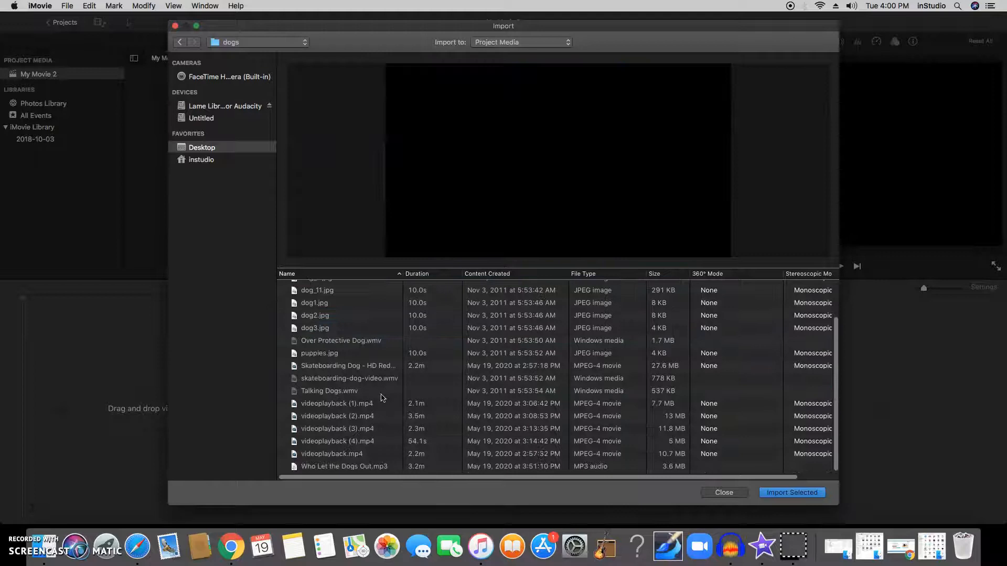
pyautogui.keyDown('shift'); pyautogui.click(365, 471); pyautogui.keyUp('shift')
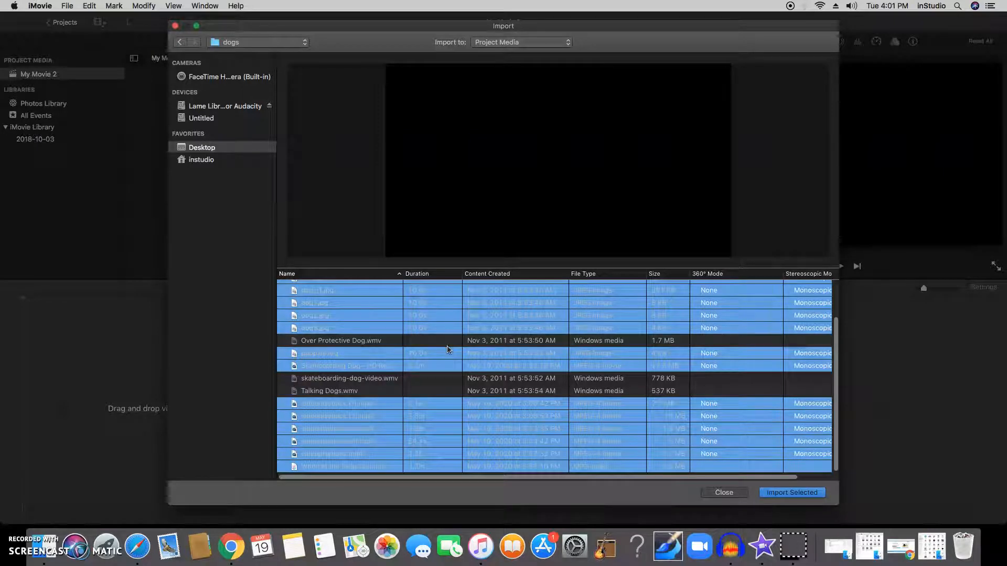
pyautogui.scroll(3, 446, 343)
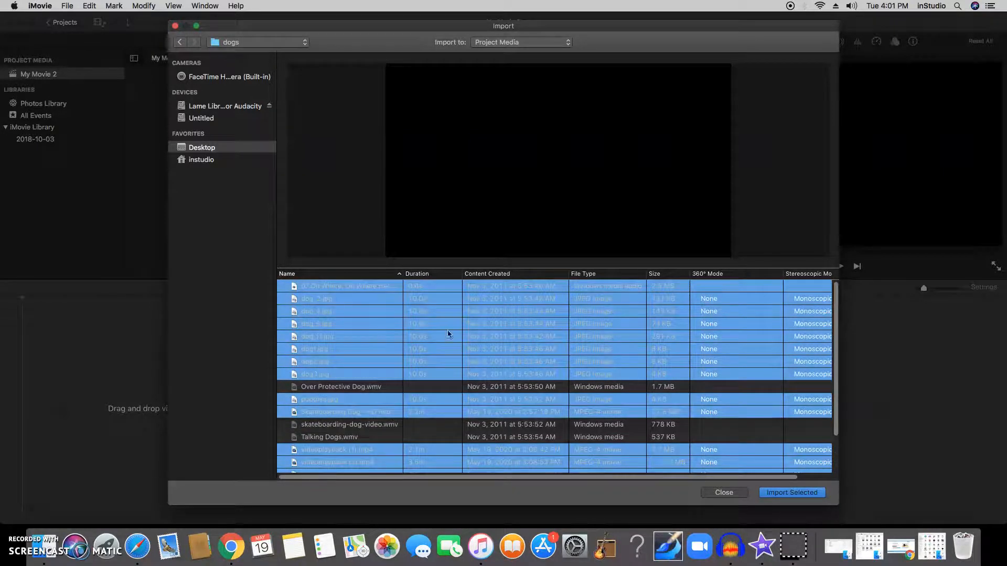
# Import the importable files of the dogs folder, from dog_2.jpg through Who Let the Dogs Out.mp3, into Project Media.
pyautogui.click(609, 288)
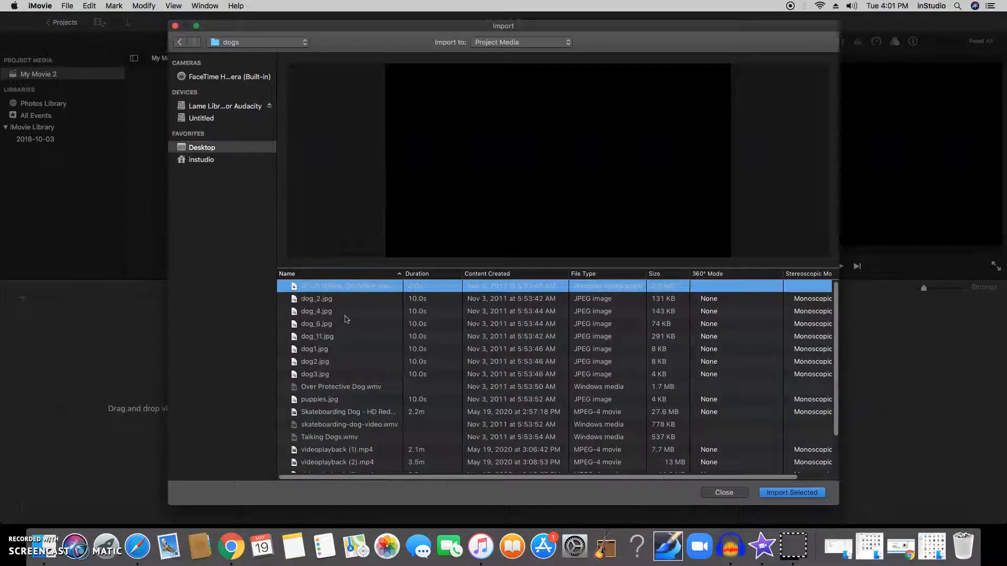
pyautogui.scroll(-3, 361, 420)
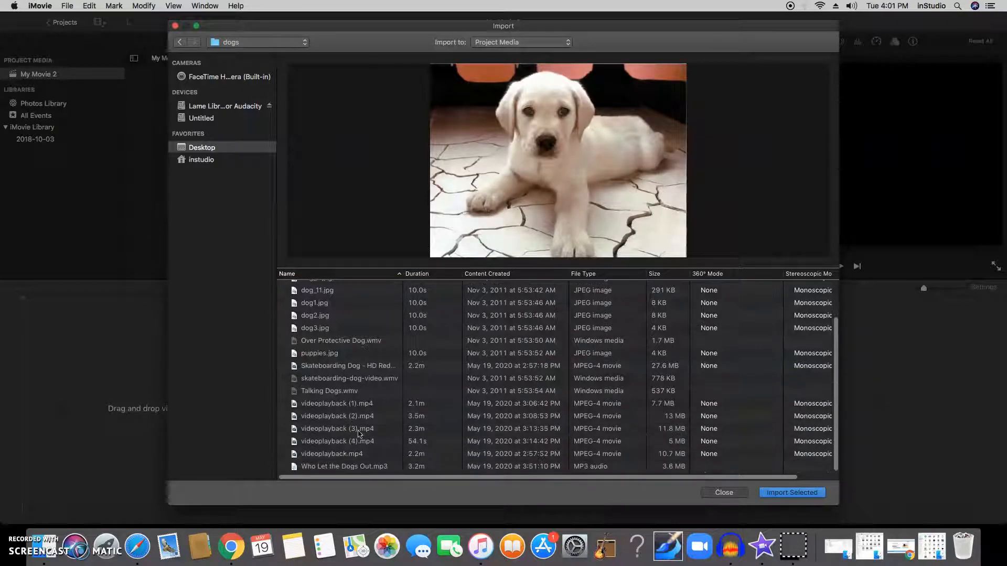
pyautogui.keyDown('shift'); pyautogui.click(340, 466); pyautogui.keyUp('shift')
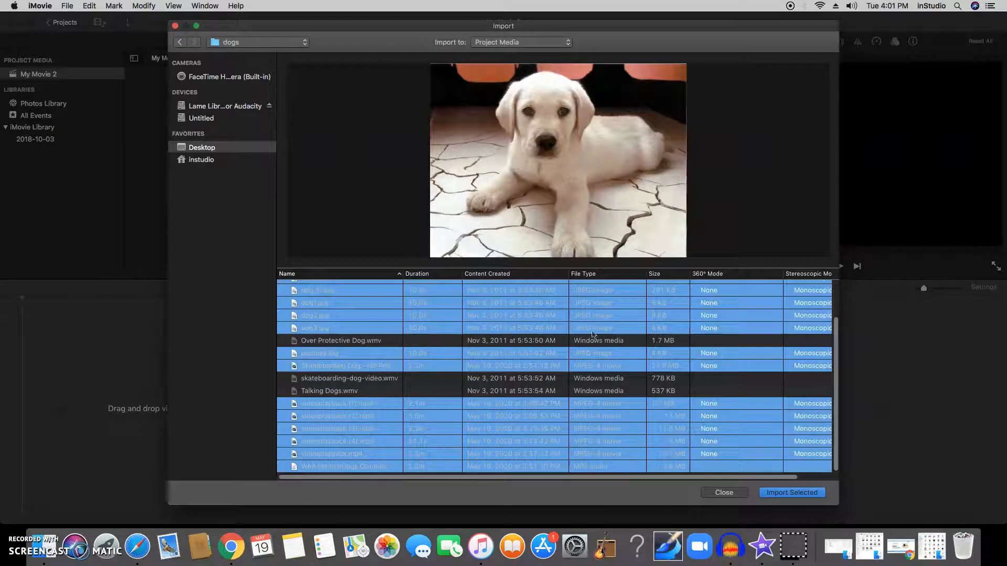
pyautogui.scroll(2, 624, 349)
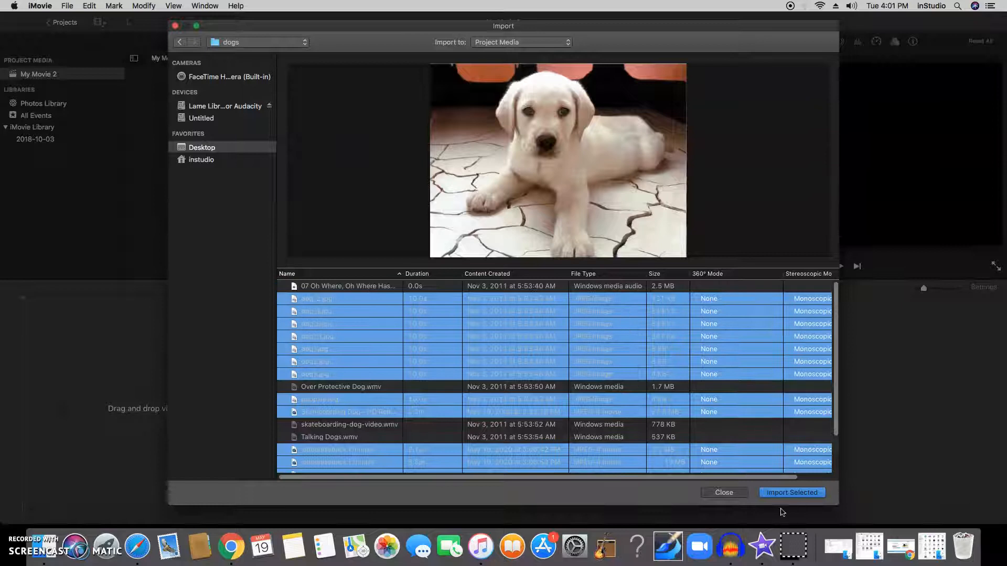
pyautogui.click(789, 493)
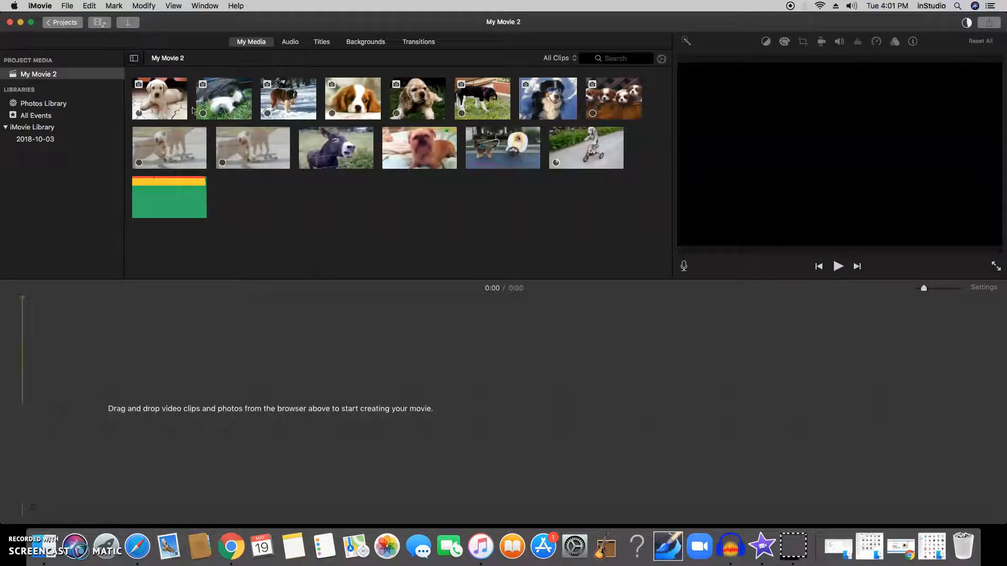
# Place the photo of the Saint Bernard in the snow on the timeline and shorten it to about 3 seconds.
pyautogui.moveTo(290, 101); pyautogui.dragTo(131, 405)
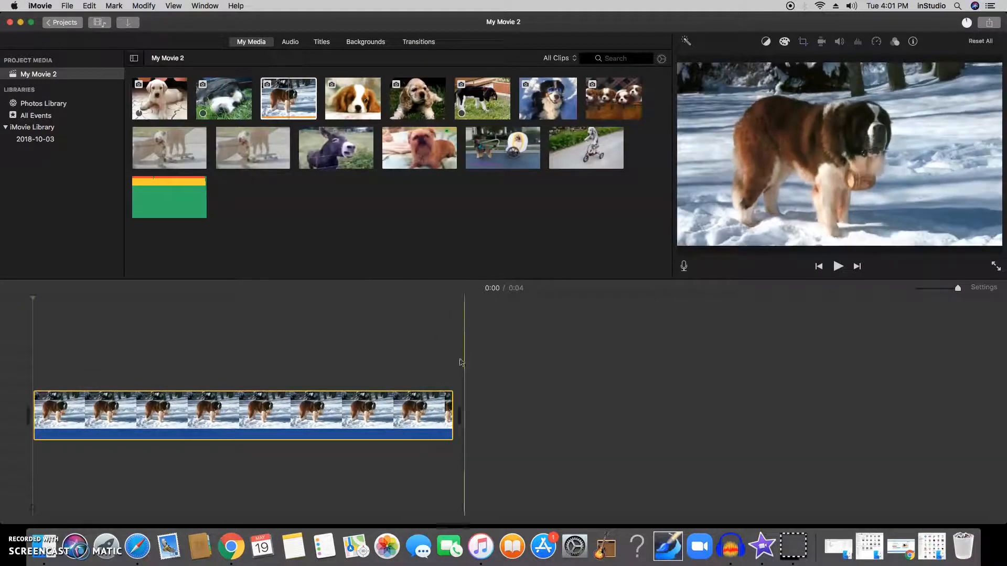
pyautogui.click(444, 417)
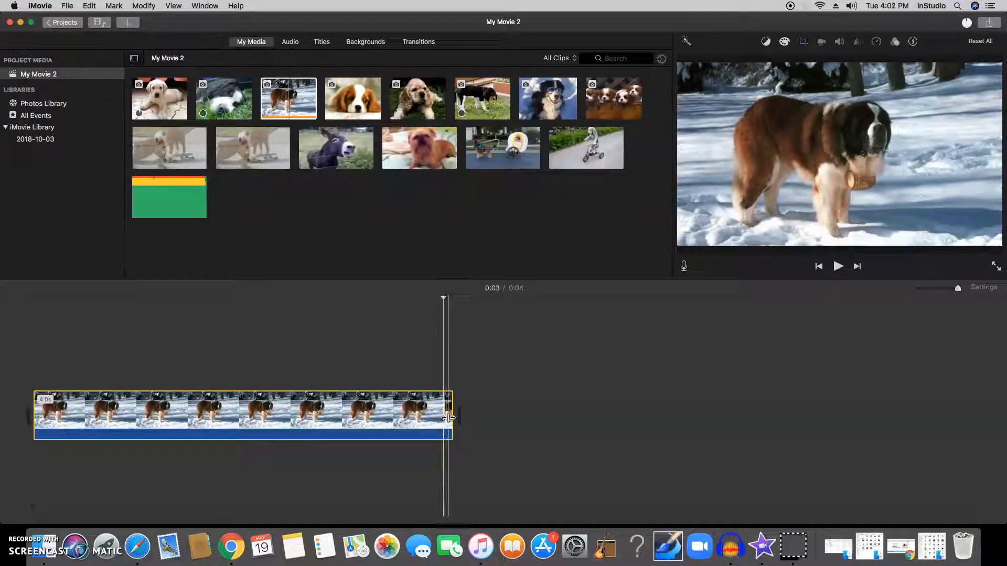
pyautogui.moveTo(449, 417); pyautogui.dragTo(344, 423)
# Add the brown-and-white puppy photo after the Saint Bernard clip and shorten it to about 3 seconds.
pyautogui.click(355, 98)
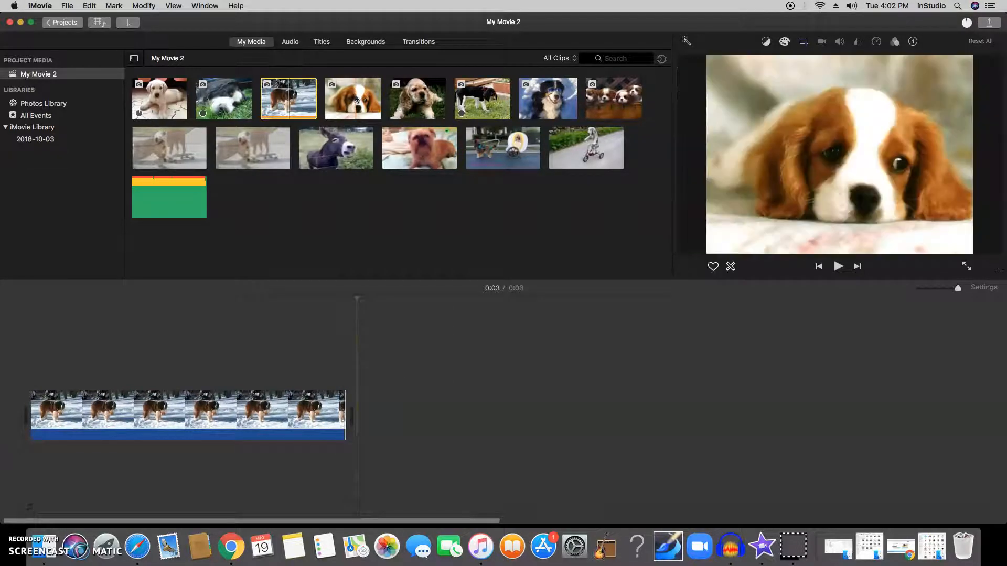
pyautogui.moveTo(356, 98); pyautogui.dragTo(347, 425)
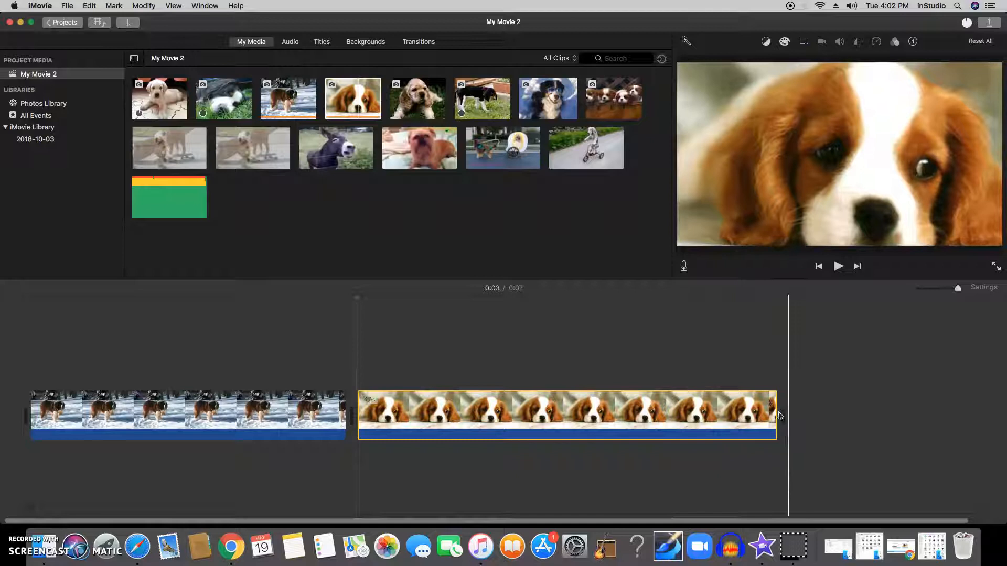
pyautogui.moveTo(777, 416); pyautogui.dragTo(670, 425)
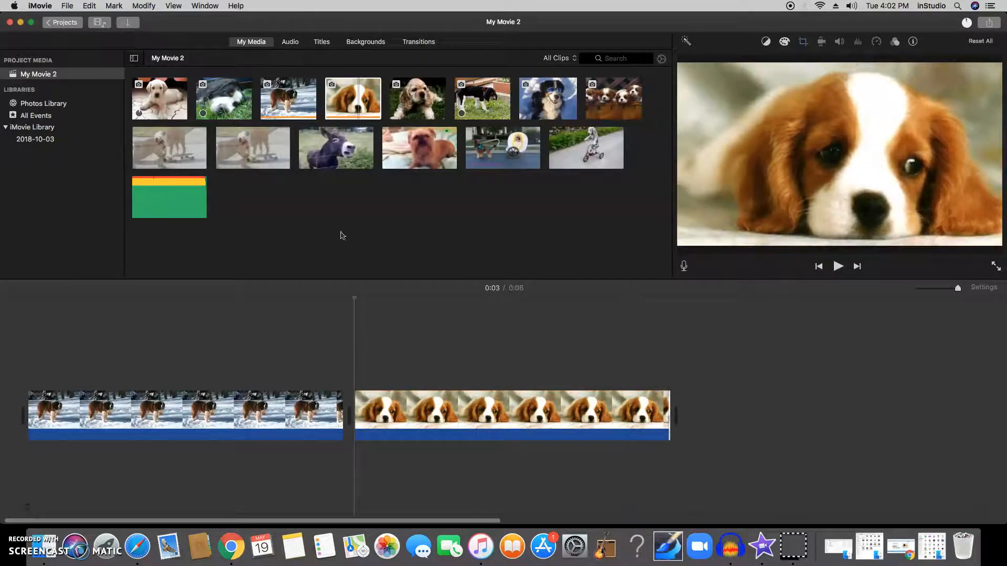
# Append the second skateboarding dog video to the timeline and trim its end so about 15 seconds remain.
pyautogui.click(260, 149)
pyautogui.moveTo(254, 152); pyautogui.dragTo(672, 418)
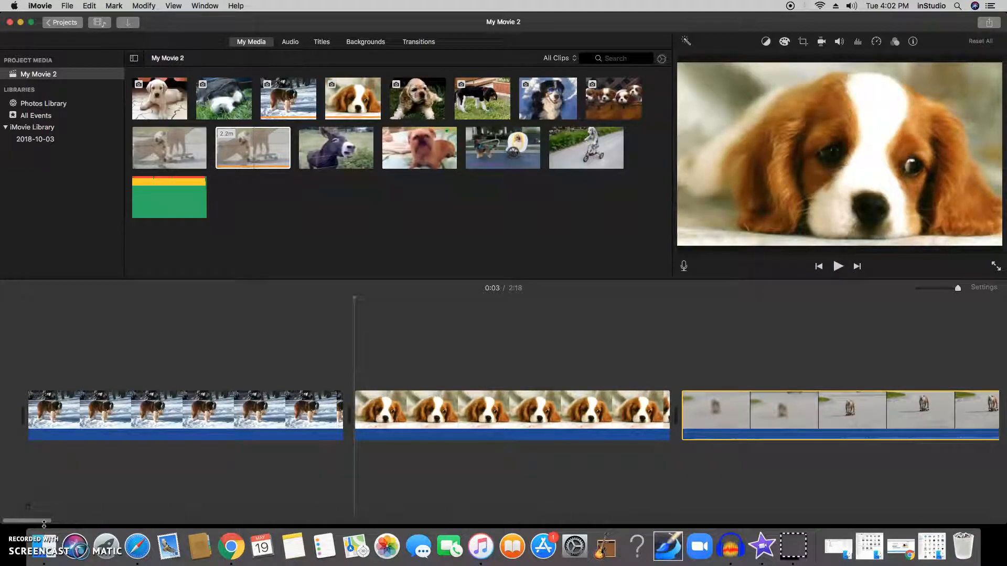
pyautogui.moveTo(46, 523); pyautogui.dragTo(252, 518)
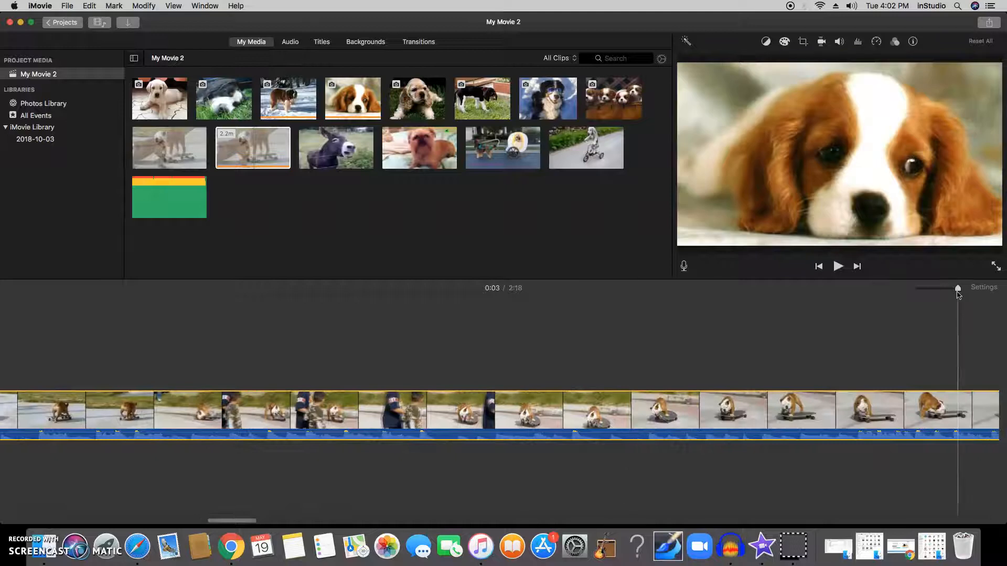
pyautogui.moveTo(958, 291); pyautogui.dragTo(923, 310)
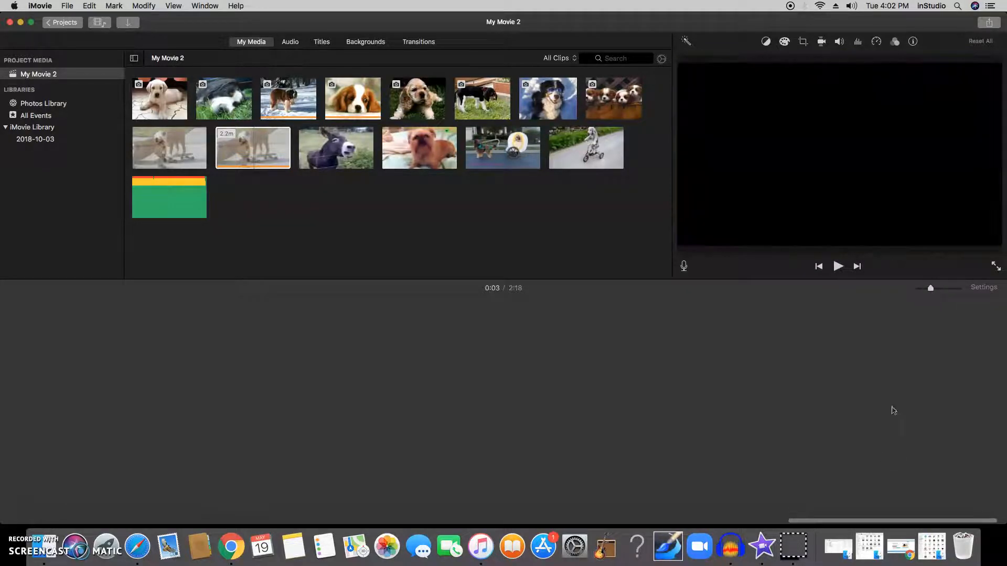
pyautogui.moveTo(855, 523); pyautogui.dragTo(70, 521)
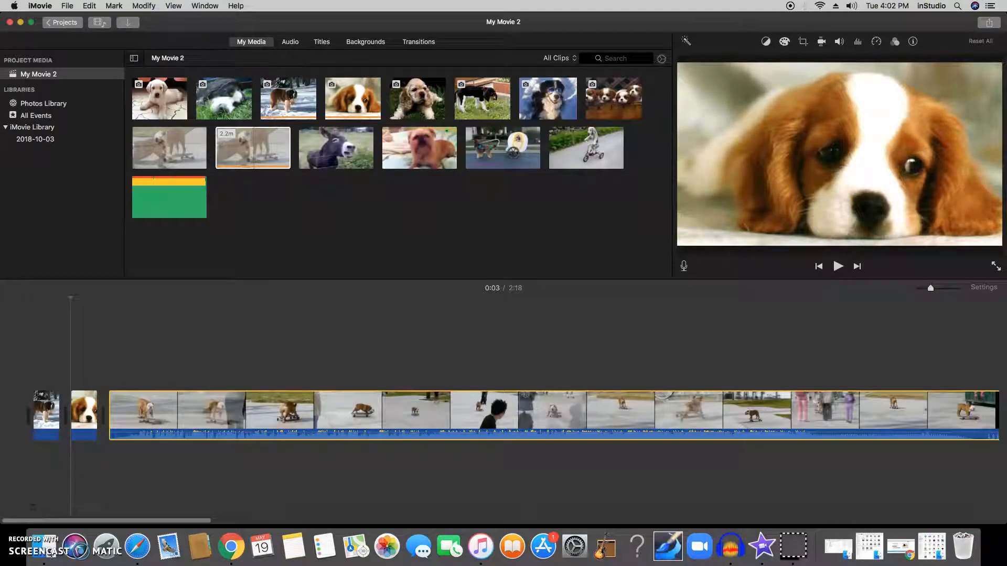
pyautogui.moveTo(90, 522); pyautogui.dragTo(114, 522)
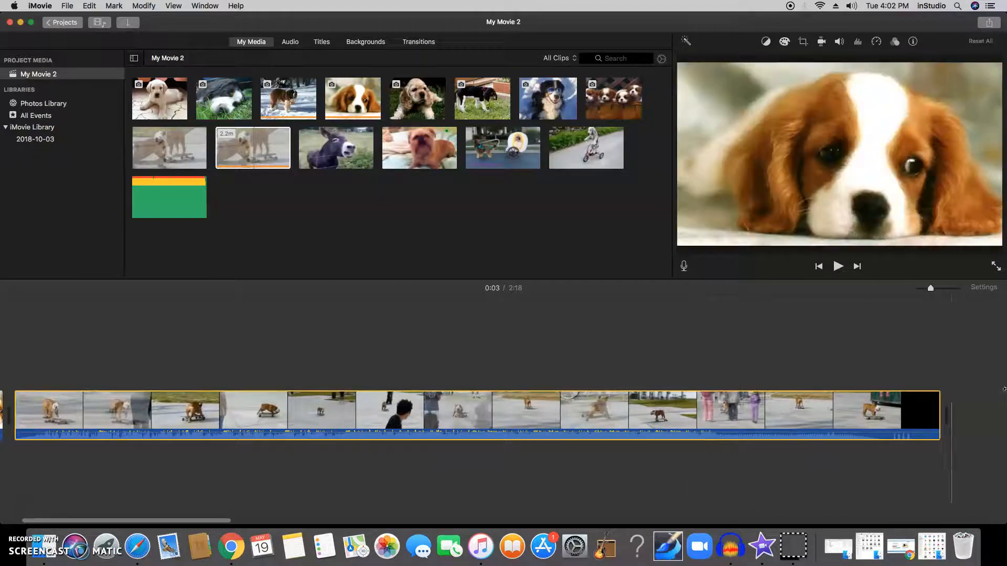
pyautogui.moveTo(940, 418); pyautogui.dragTo(121, 440)
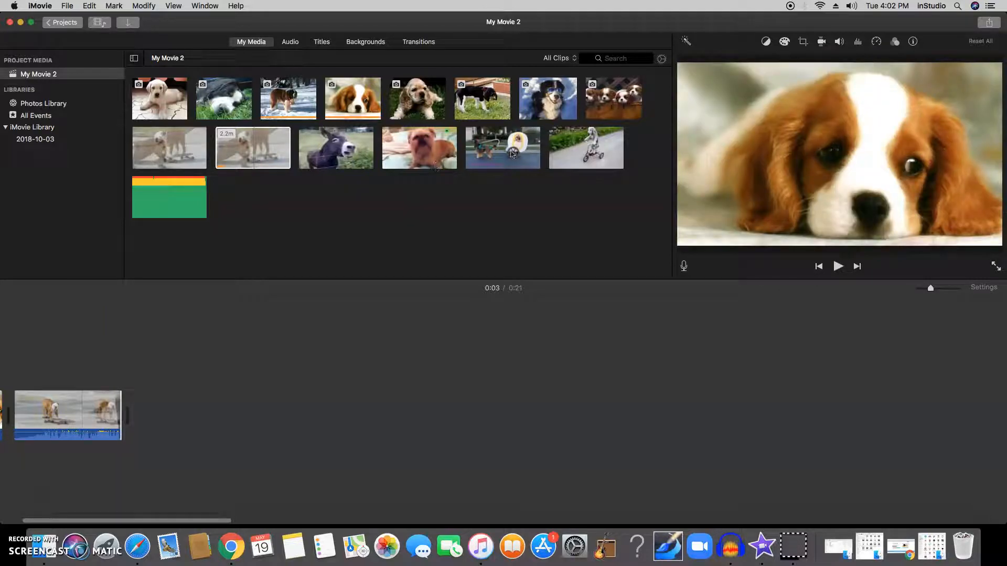
# Append the video of the dog pulling a cart and trim its end so about 24 seconds remain.
pyautogui.moveTo(508, 152); pyautogui.dragTo(119, 429)
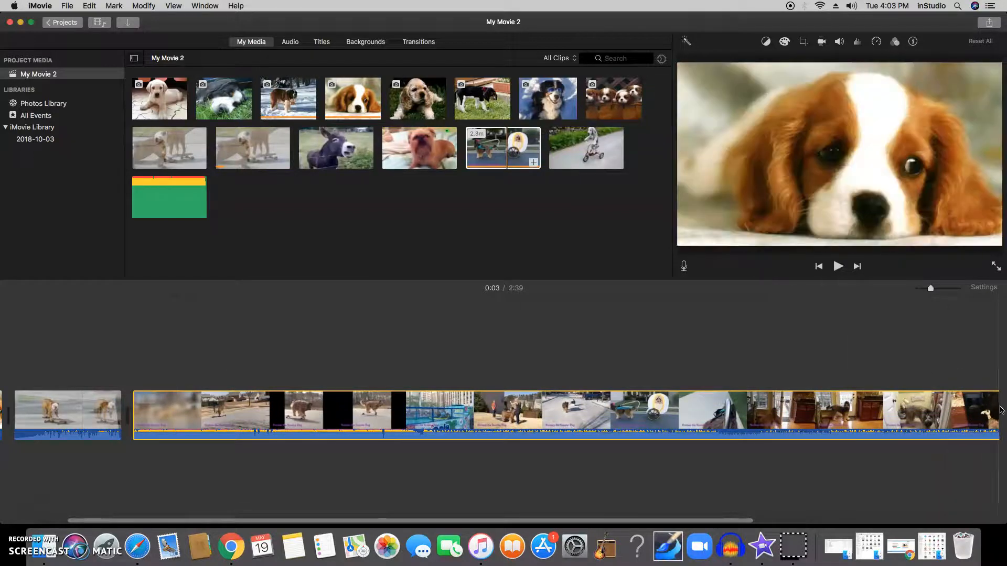
pyautogui.moveTo(745, 520); pyautogui.dragTo(881, 514)
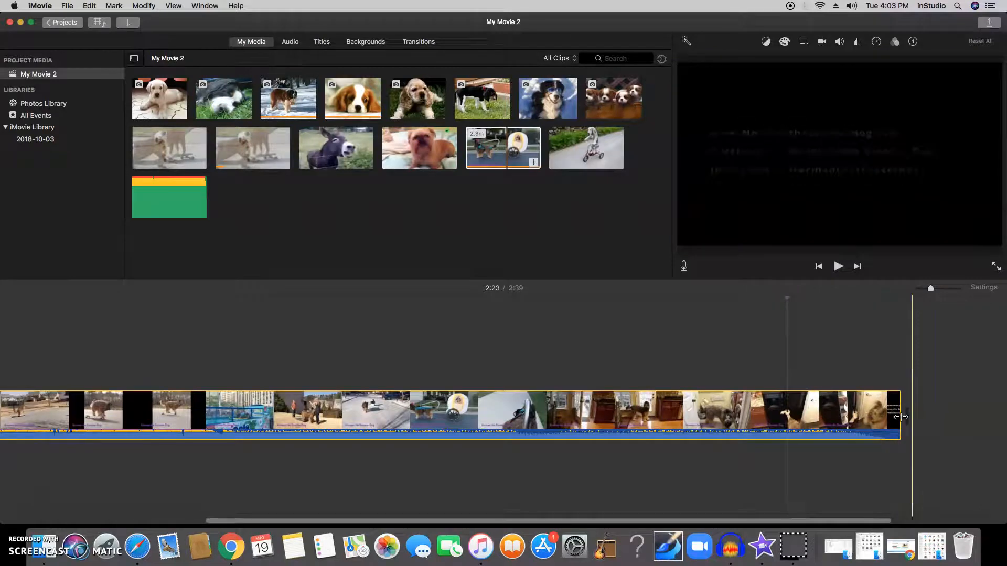
pyautogui.moveTo(900, 414); pyautogui.dragTo(99, 422)
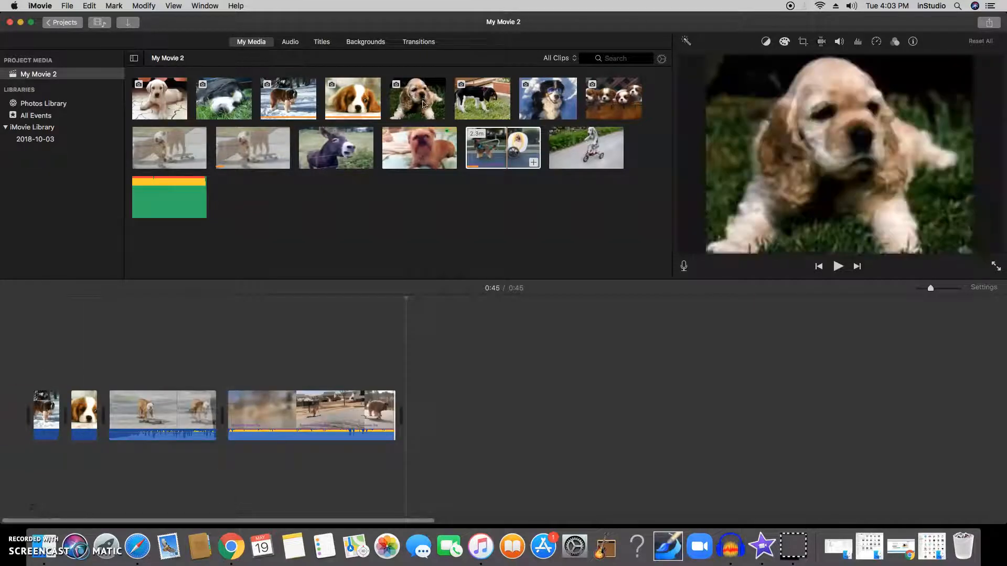
# Append the photo of the black-and-white dog on grass and the donkey video to the end of the timeline.
pyautogui.moveTo(482, 99); pyautogui.dragTo(419, 406)
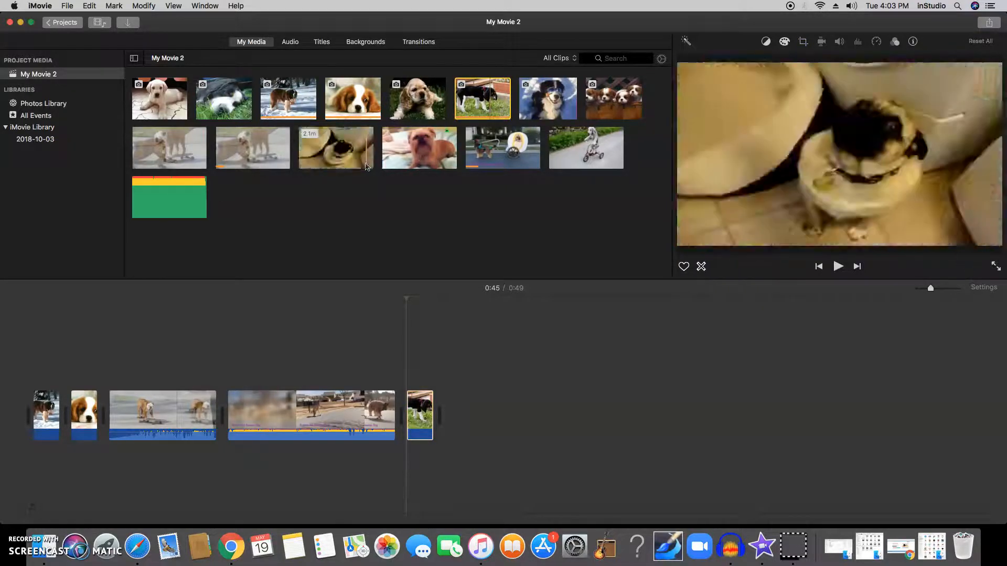
pyautogui.moveTo(338, 152); pyautogui.dragTo(489, 452)
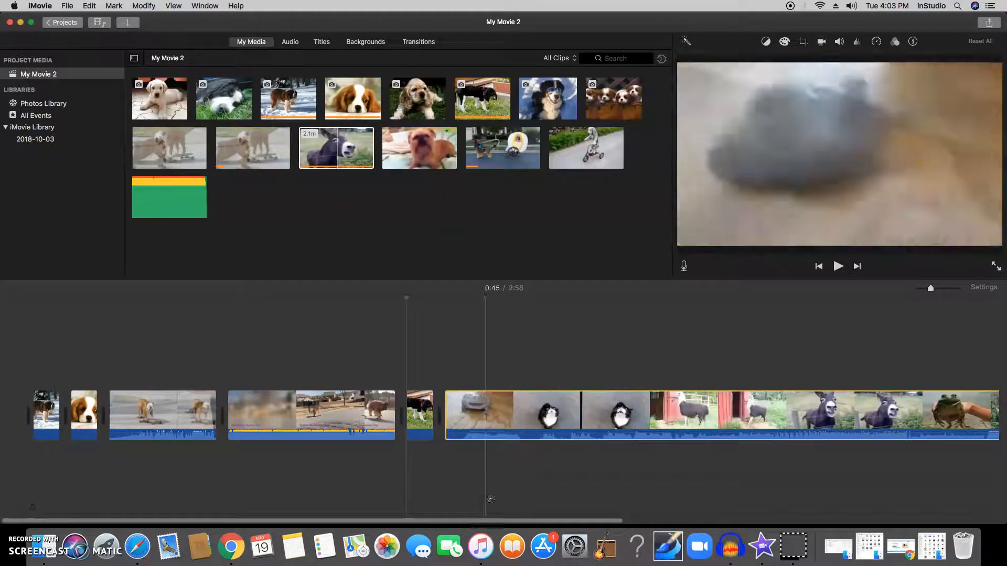
# Trim the beginning of the donkey video so only its last 10.9 seconds, starting at the horse, remain.
pyautogui.moveTo(446, 416); pyautogui.dragTo(926, 422)
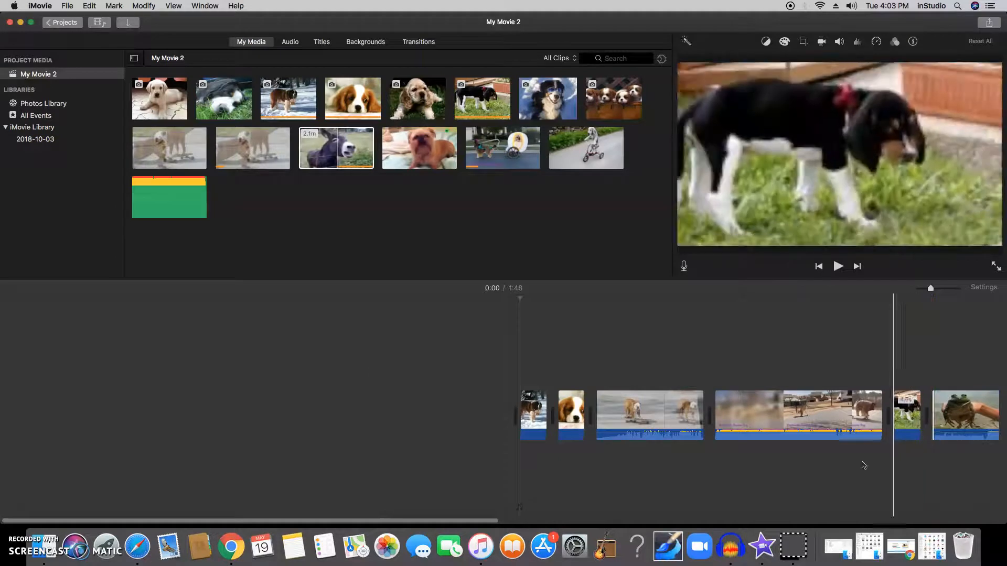
pyautogui.moveTo(456, 521); pyautogui.dragTo(736, 508)
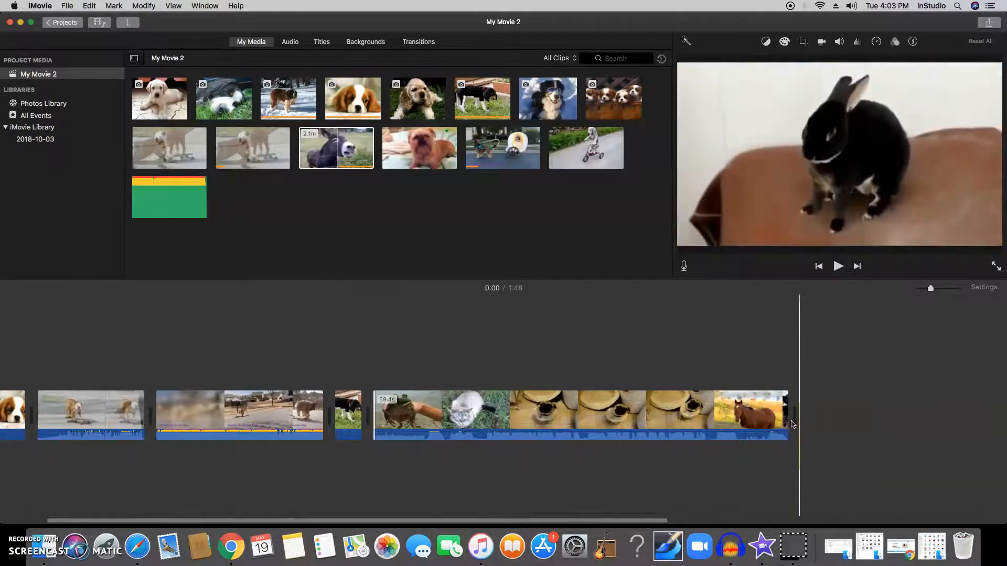
pyautogui.moveTo(362, 403); pyautogui.dragTo(715, 404)
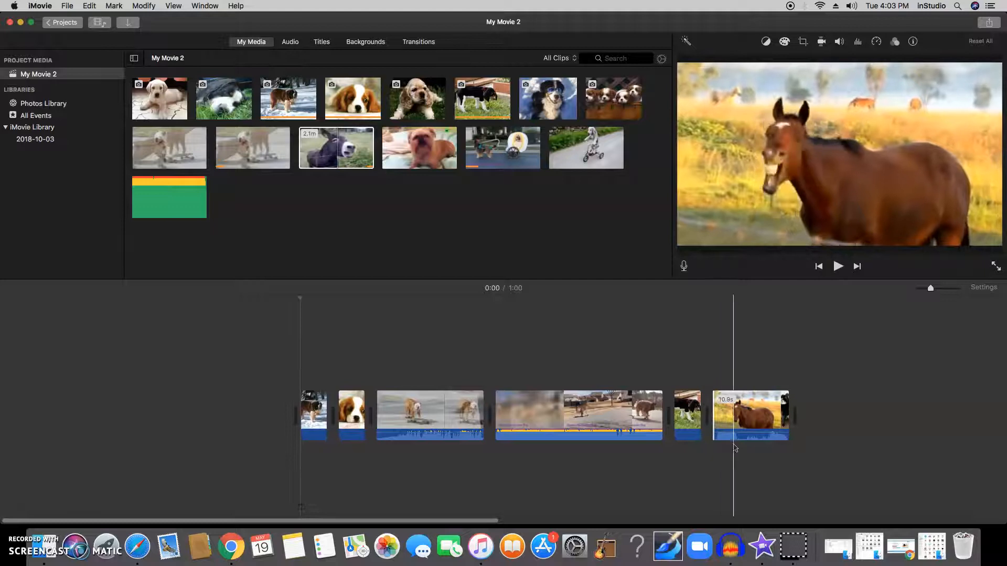
# Add a Standard title above the first photo of the dog in the snow and open its text for editing.
pyautogui.moveTo(475, 523); pyautogui.dragTo(550, 522)
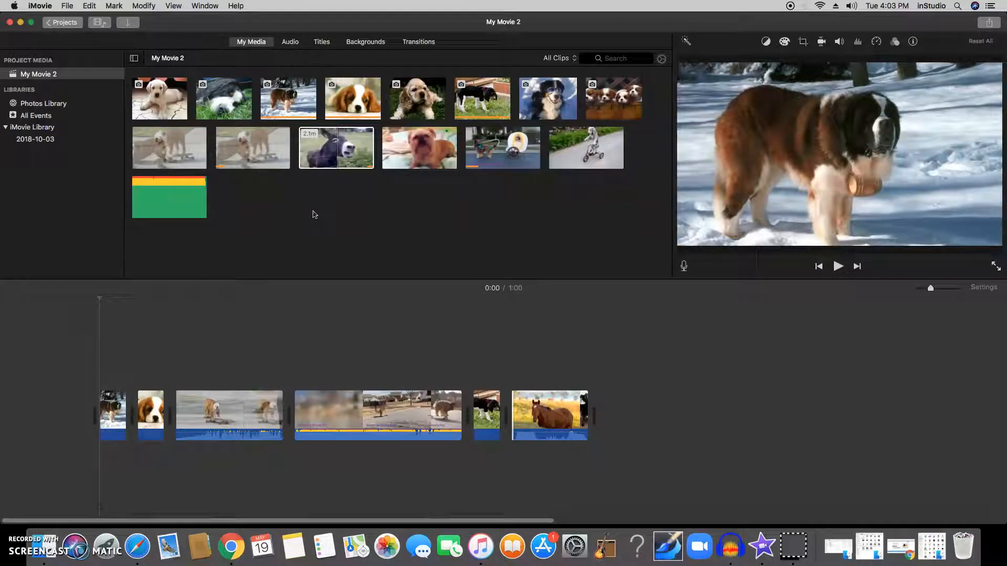
pyautogui.click(321, 44)
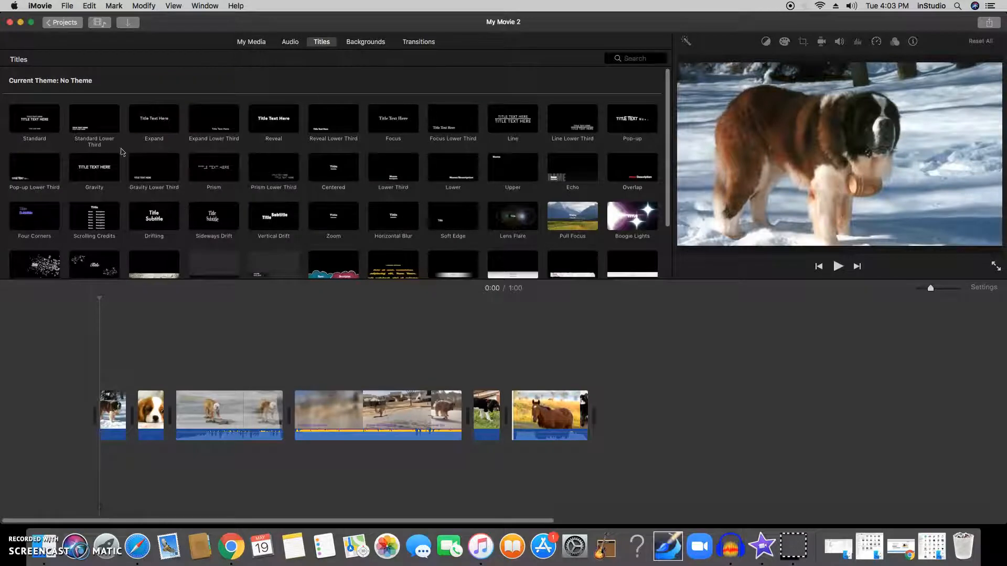
pyautogui.click(41, 125)
pyautogui.moveTo(41, 124); pyautogui.dragTo(103, 367)
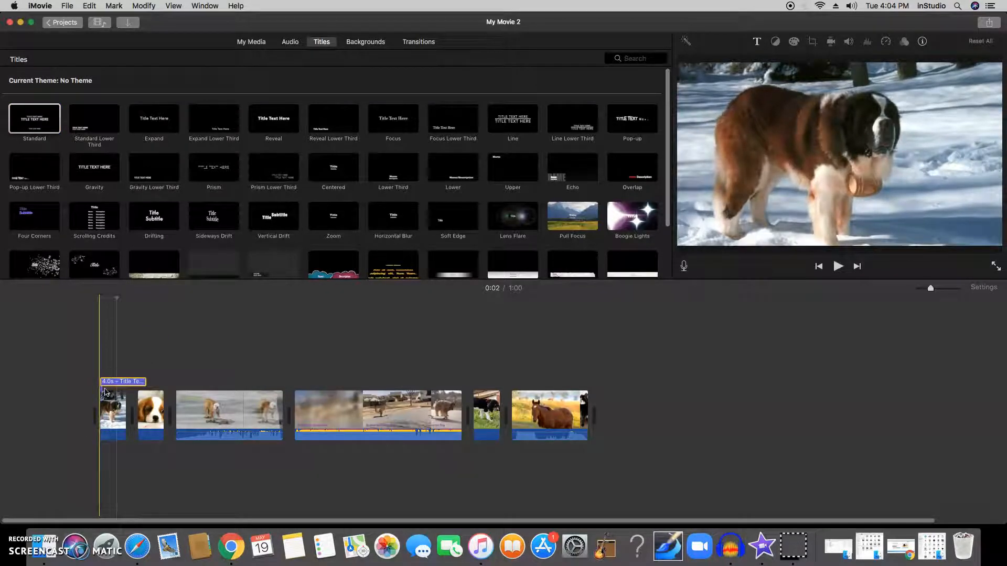
pyautogui.doubleClick(123, 383)
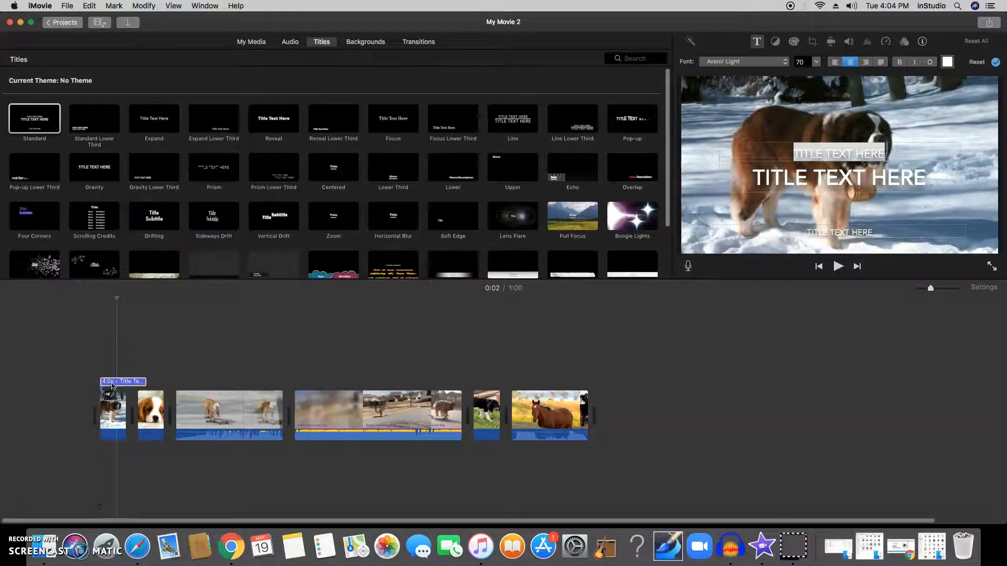
pyautogui.moveTo(112, 386); pyautogui.dragTo(116, 386)
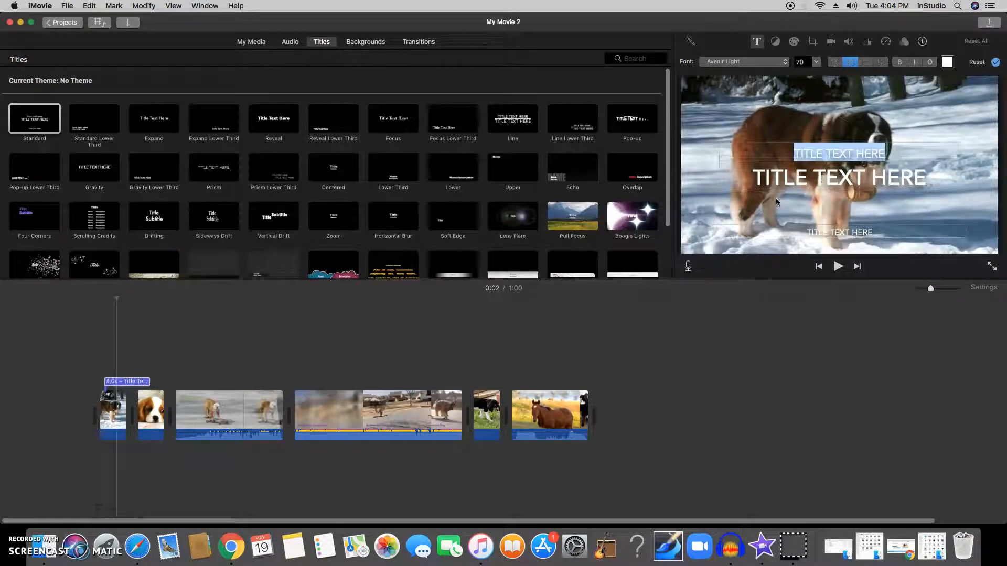
# Set the title's first line to DOG MOVIE and its main line to SUPER DOGS!!!, and clear the bottom line.
pyautogui.write('DOV')
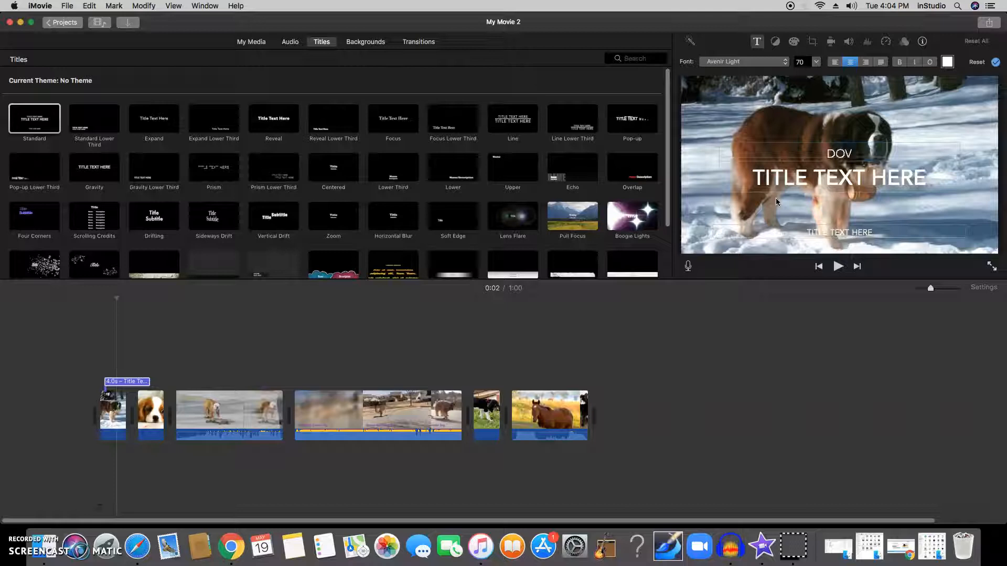
pyautogui.press('BackSpace')
pyautogui.write('G MOVIE')
pyautogui.click(839, 177)
pyautogui.tripleClick(832, 177)
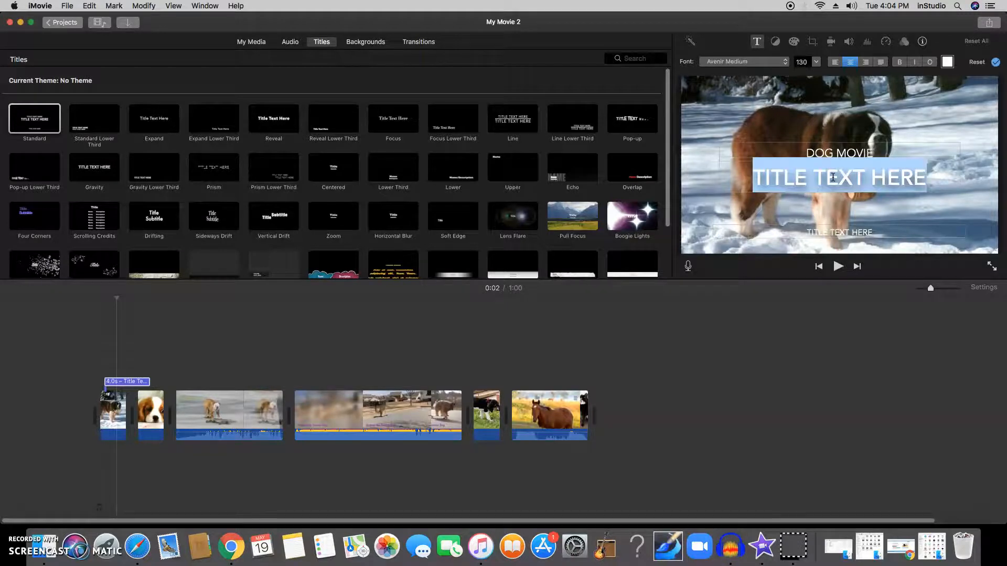
pyautogui.write('SUPER DO')
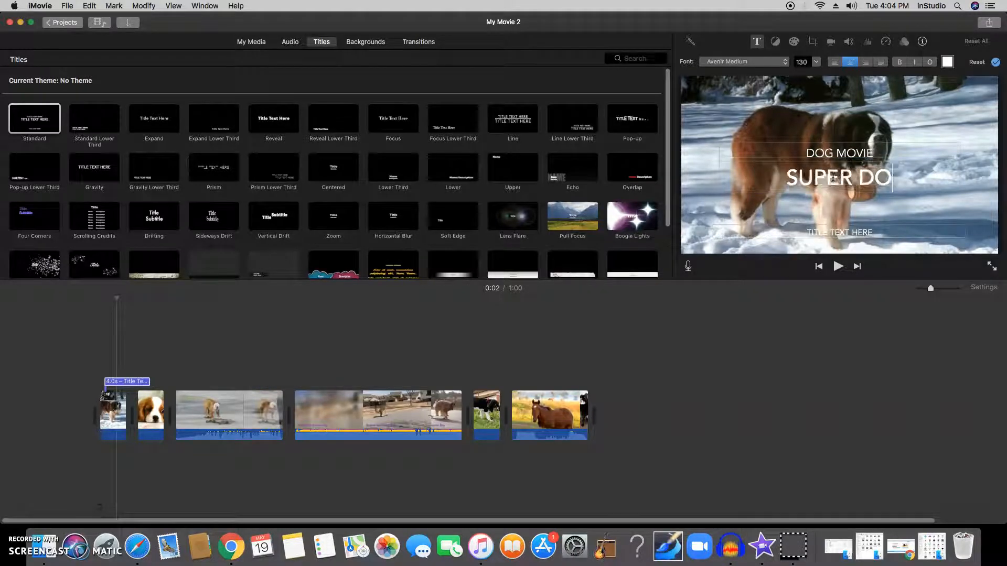
pyautogui.write('GS!!!')
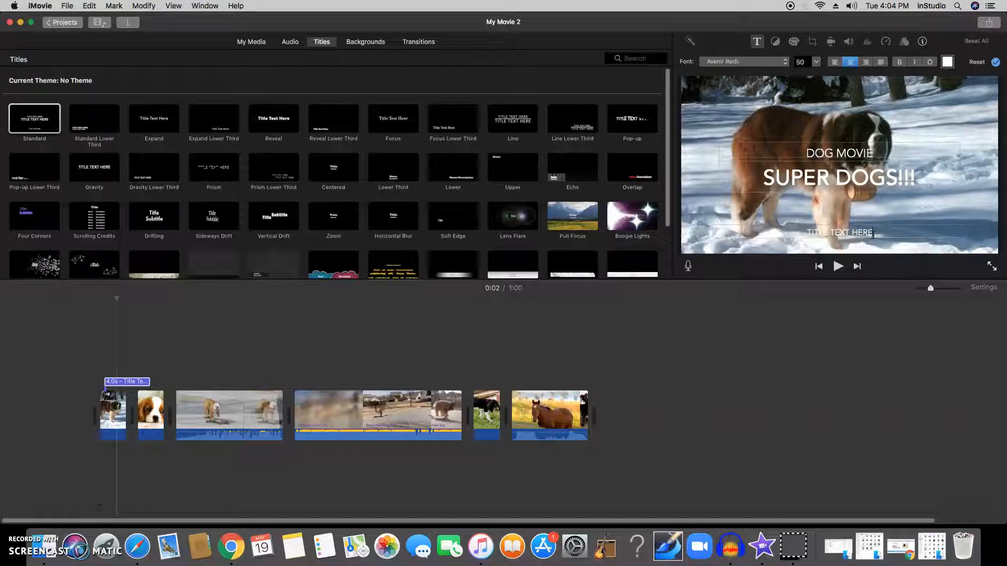
pyautogui.moveTo(873, 234); pyautogui.dragTo(802, 246)
pyautogui.press('BackSpace')
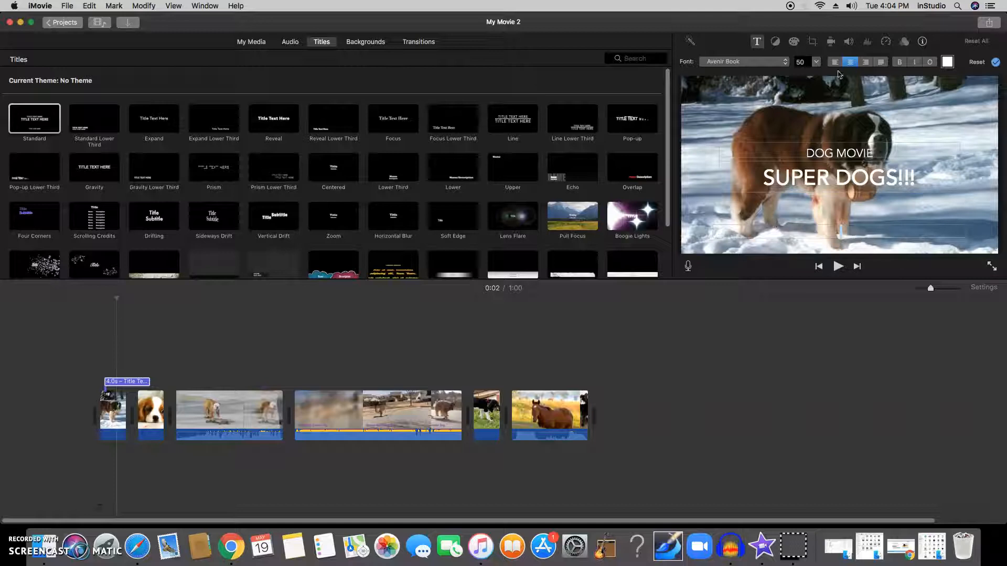
pyautogui.click(816, 63)
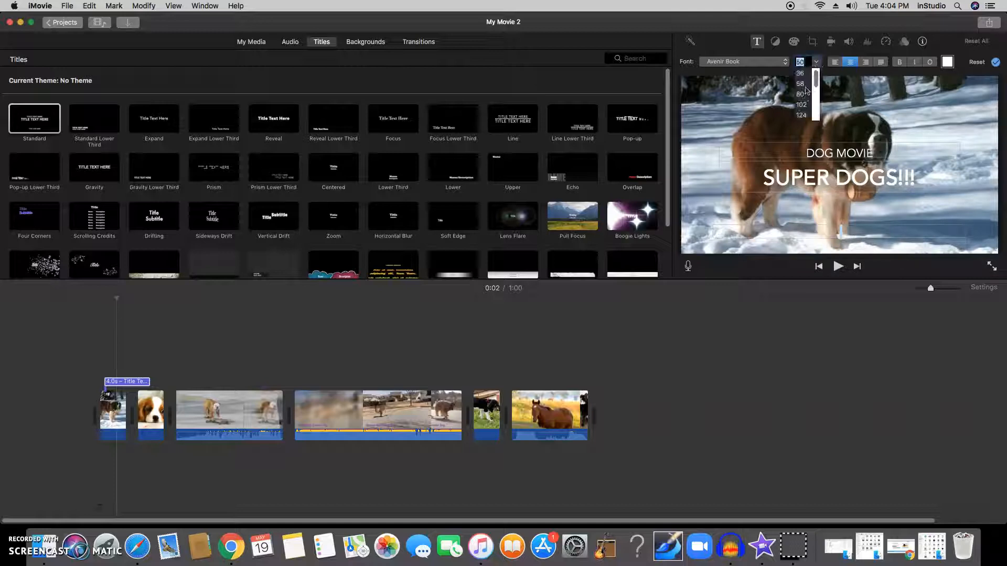
pyautogui.click(805, 87)
pyautogui.click(816, 63)
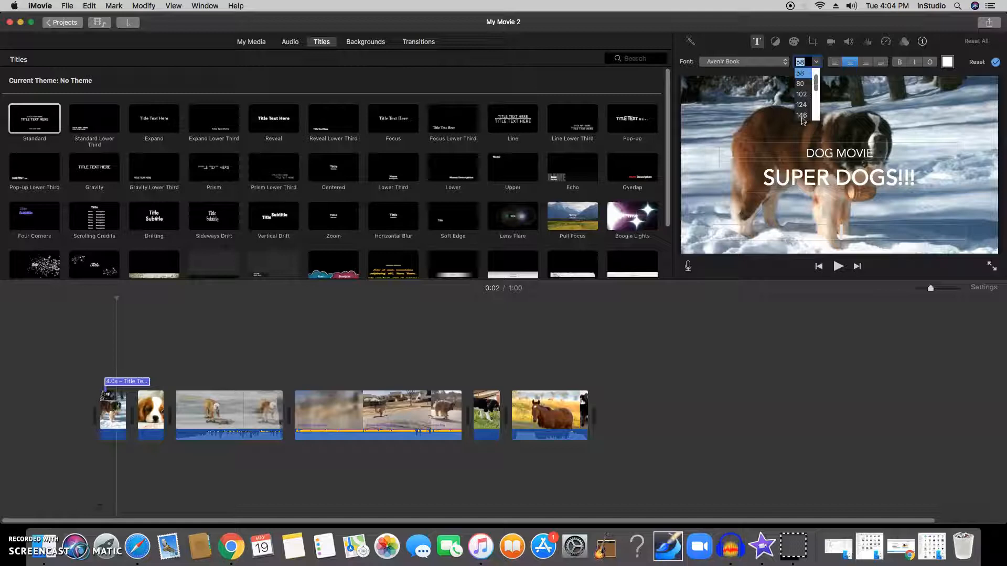
pyautogui.click(816, 62)
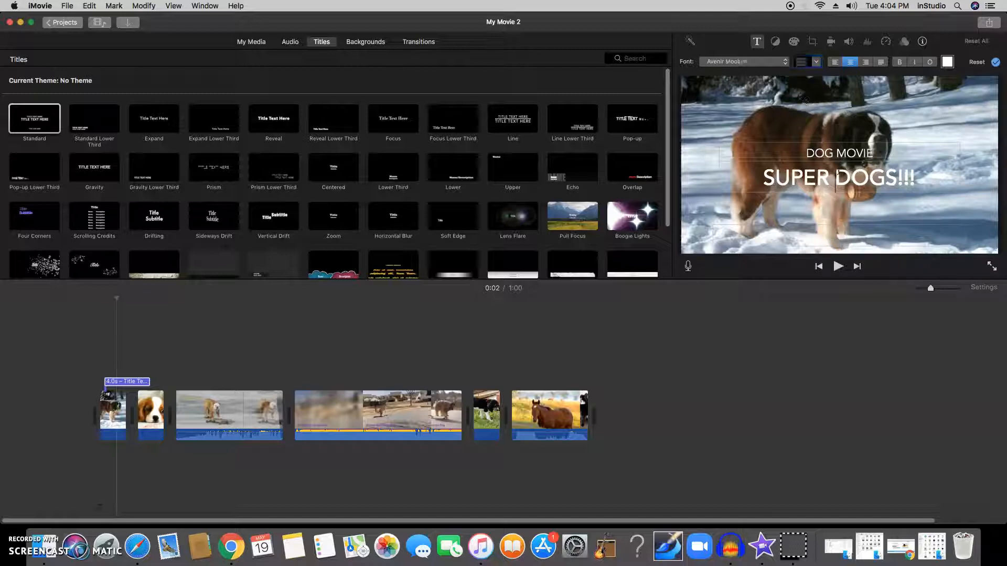
# Set the font size of SUPER DOGS!!! to 146 and of DOG MOVIE to 80.
pyautogui.tripleClick(839, 170)
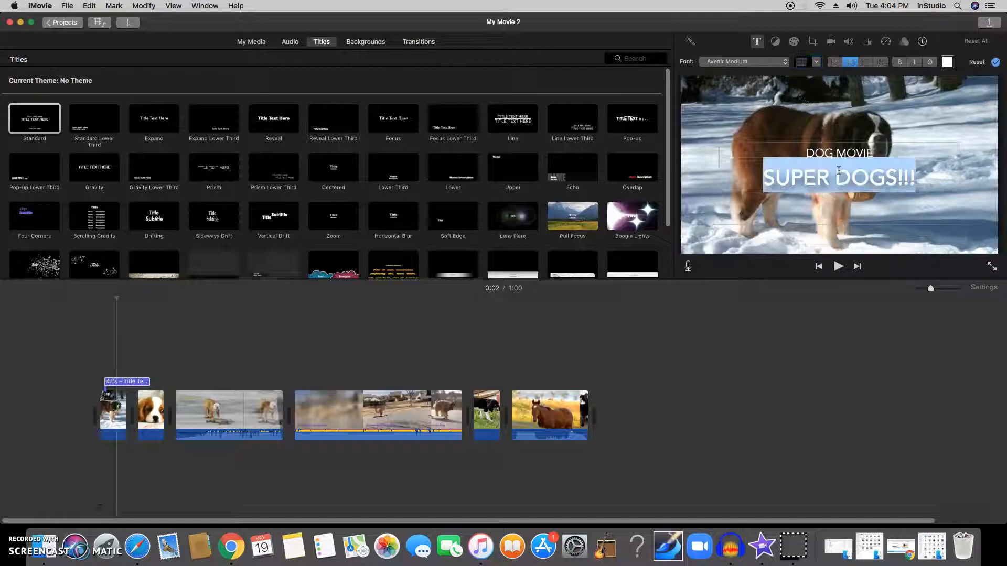
pyautogui.click(821, 64)
pyautogui.click(802, 115)
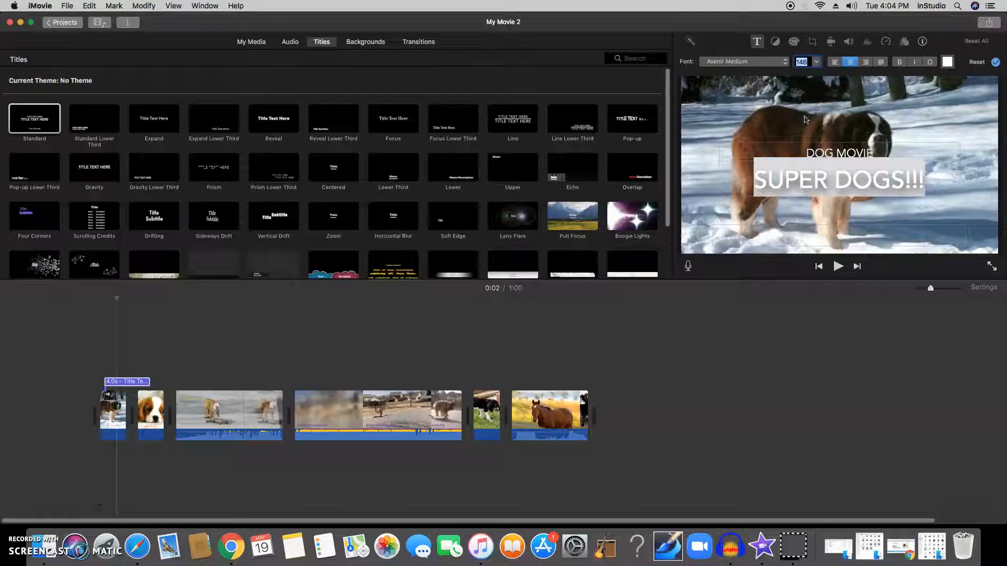
pyautogui.tripleClick(833, 153)
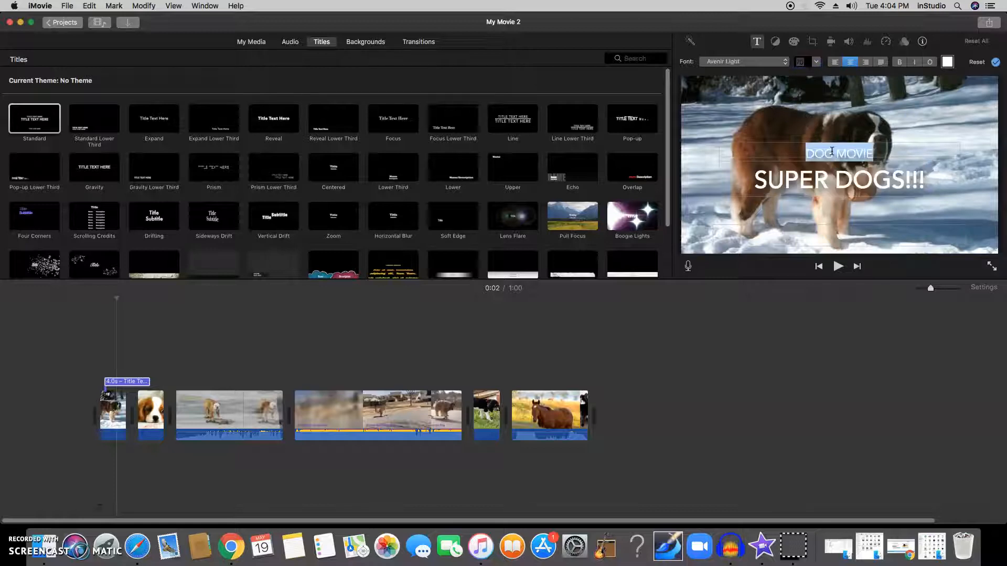
pyautogui.click(815, 64)
pyautogui.click(804, 85)
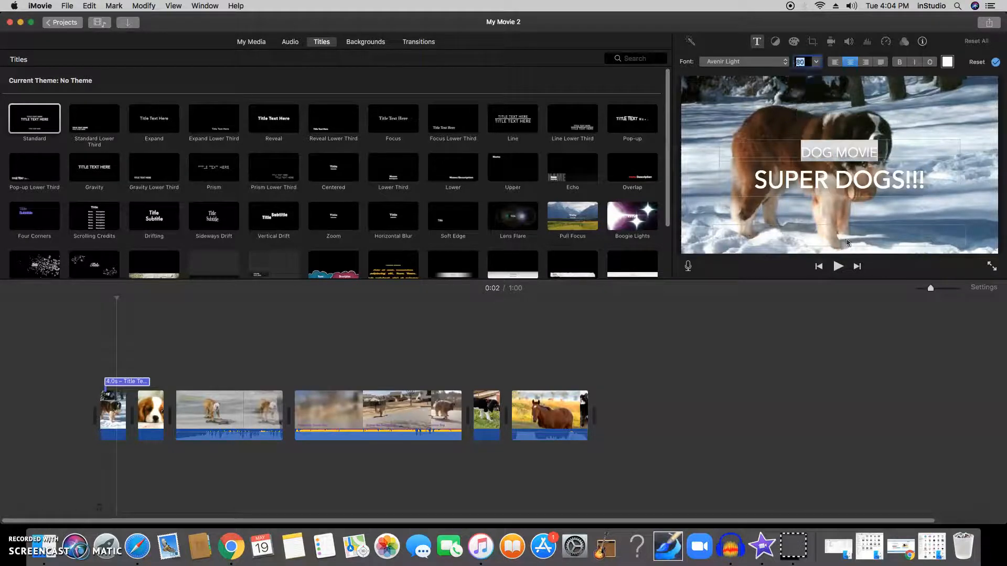
# Color the DOG MOVIE line pinkish red and move the title ahead of the first photo as a standalone clip.
pyautogui.click(947, 63)
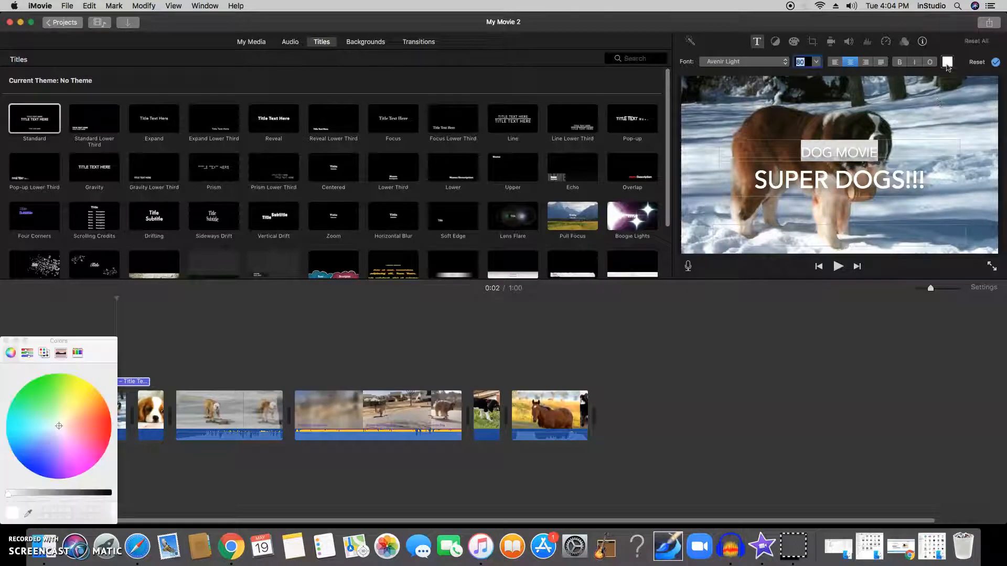
pyautogui.moveTo(63, 431); pyautogui.dragTo(102, 440)
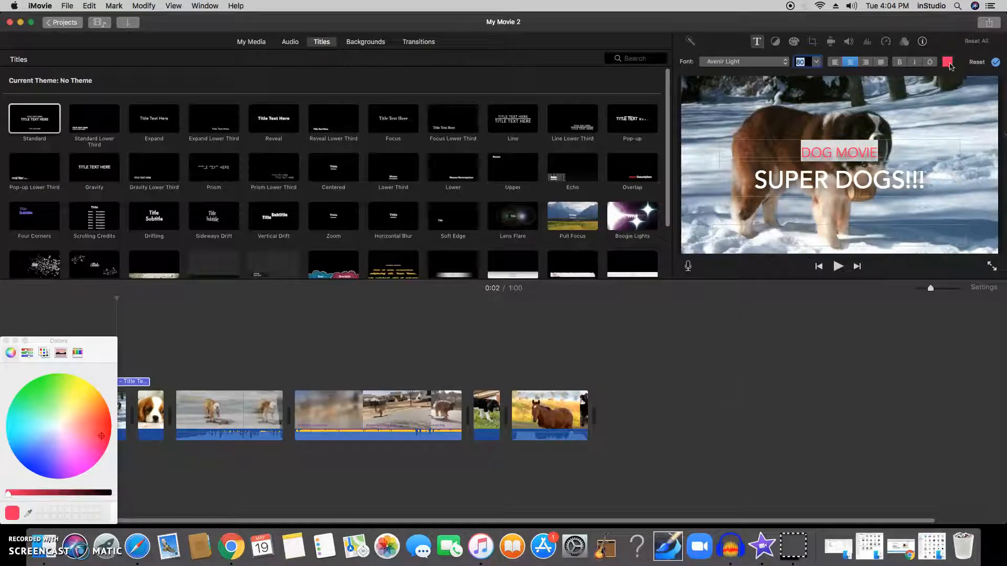
pyautogui.click(6, 342)
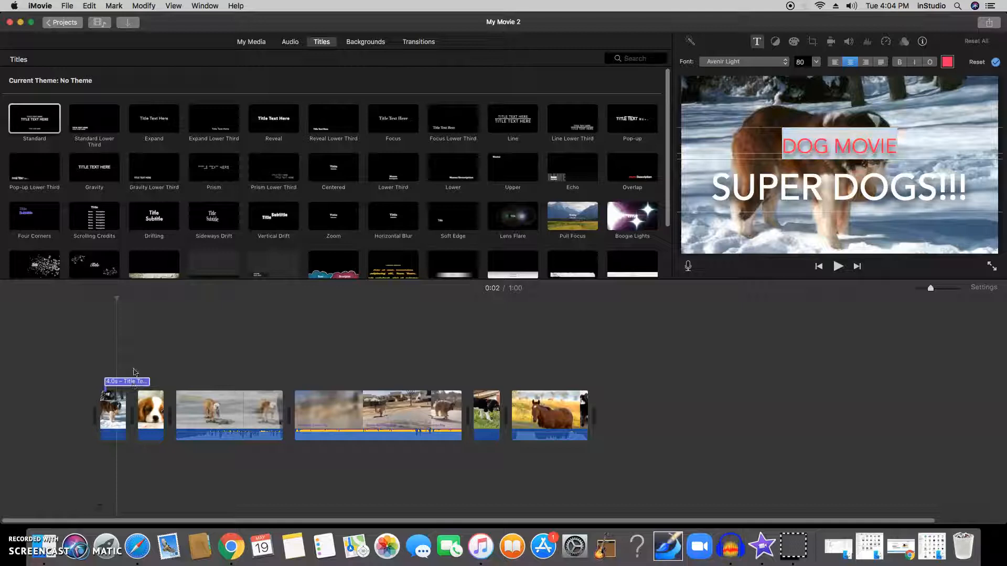
pyautogui.click(303, 348)
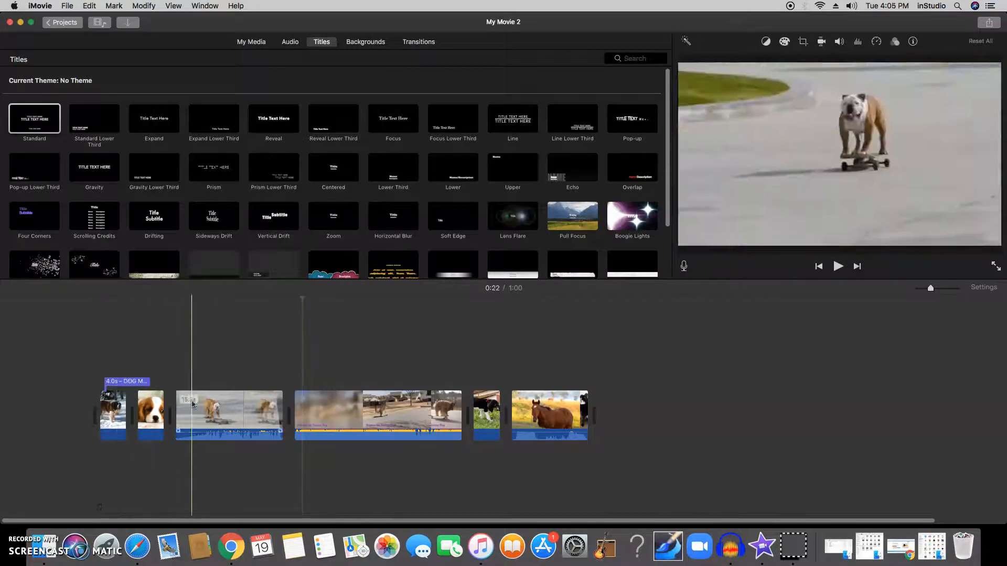
pyautogui.moveTo(144, 386); pyautogui.dragTo(100, 419)
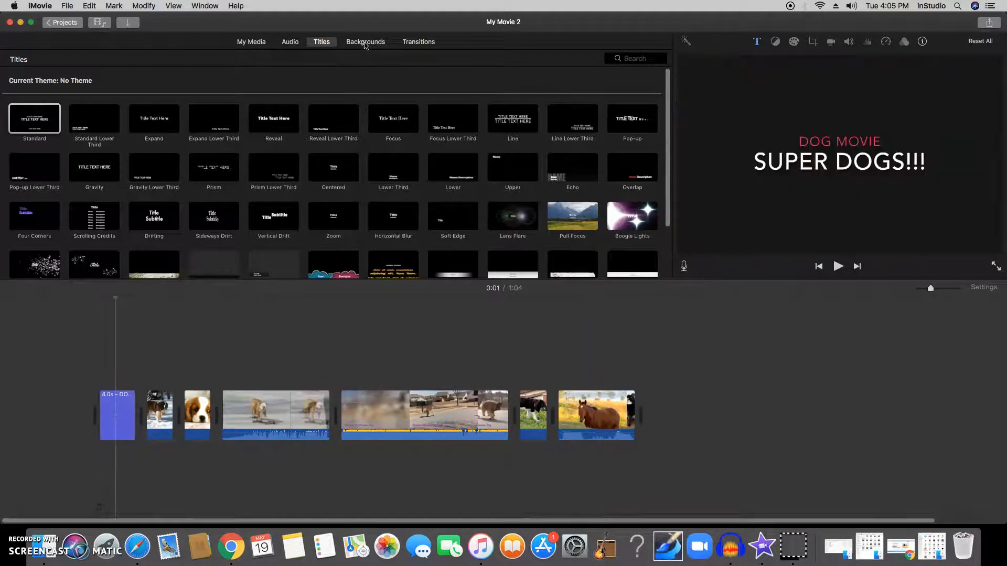
# Add transitions: Cross Dissolve after the first skateboarding video, Cross Blur before the black-and-white dog photo, and Spin In before the horse clip.
pyautogui.click(413, 44)
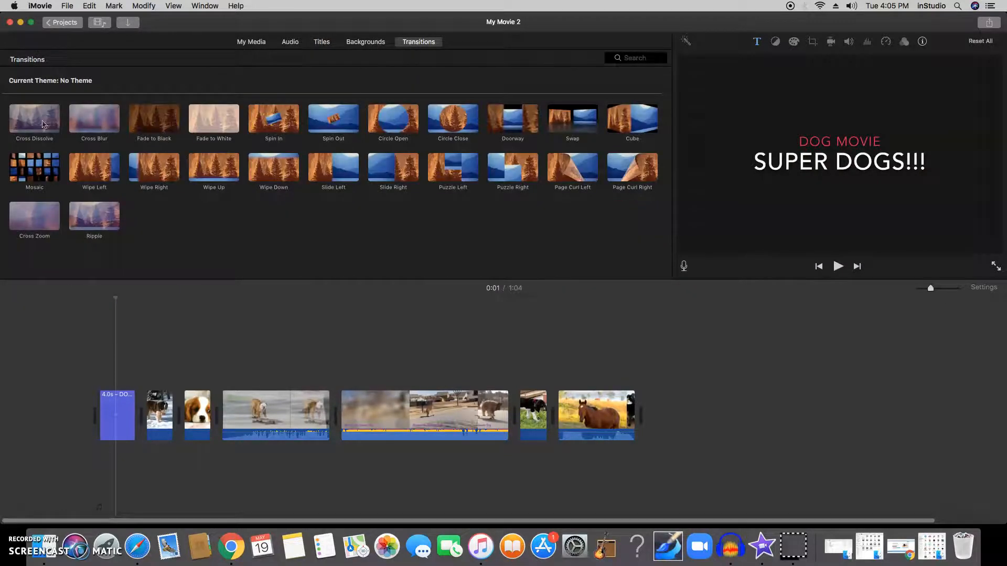
pyautogui.moveTo(43, 124); pyautogui.dragTo(331, 419)
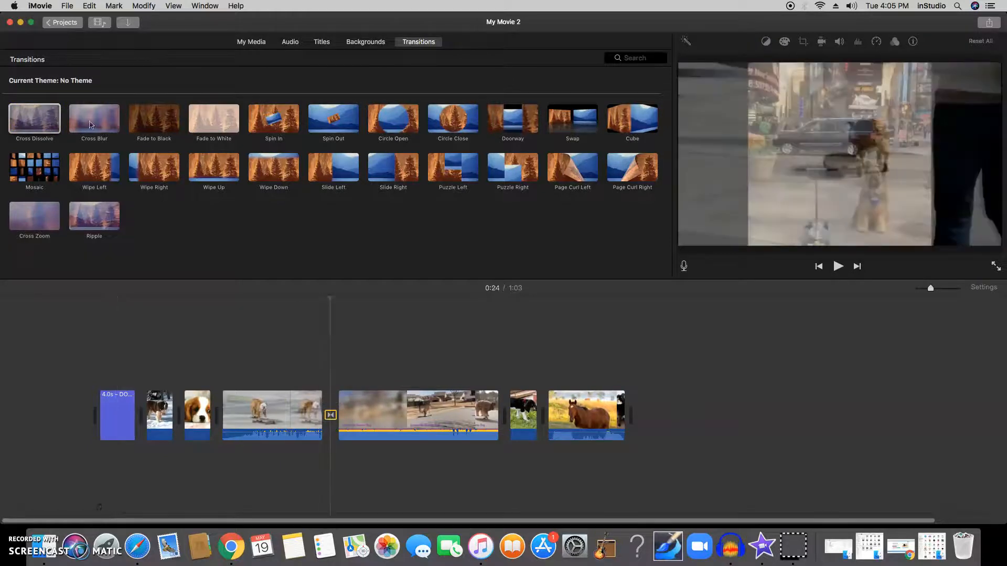
pyautogui.moveTo(92, 122); pyautogui.dragTo(503, 419)
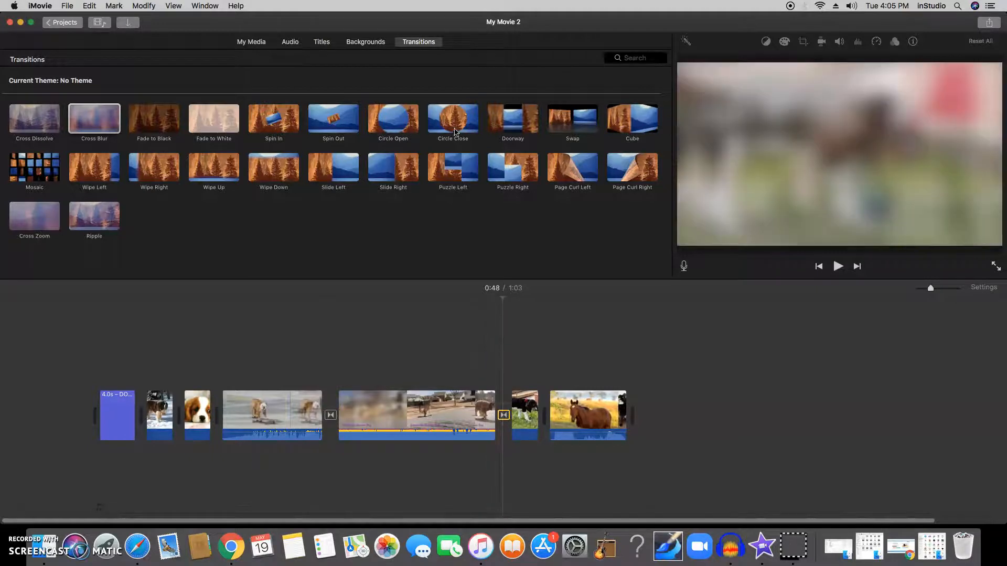
pyautogui.moveTo(273, 119); pyautogui.dragTo(544, 420)
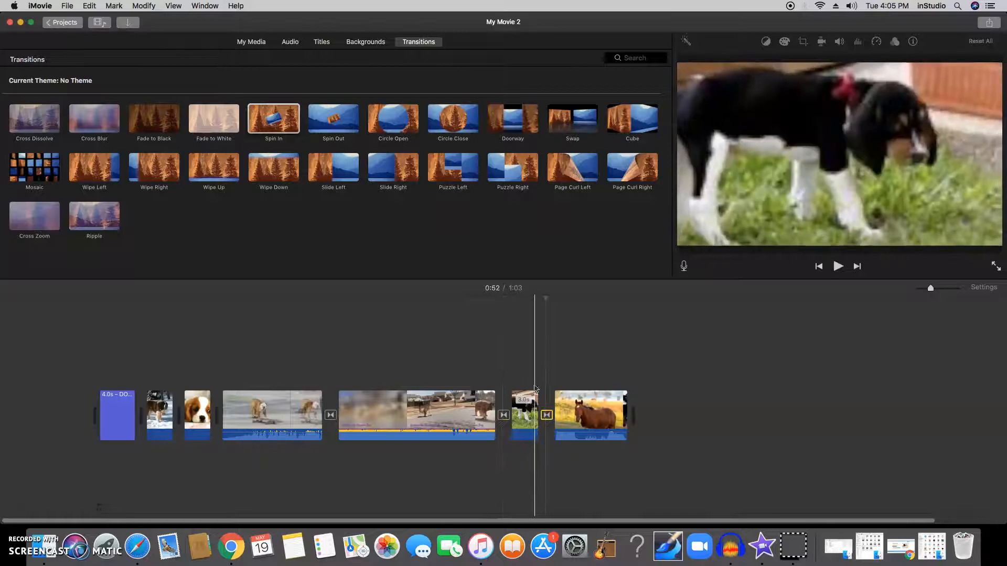
pyautogui.moveTo(545, 299)
pyautogui.mouseDown()
pyautogui.moveTo(536, 303)
pyautogui.moveTo(556, 306)
pyautogui.moveTo(531, 308)
pyautogui.mouseUp()
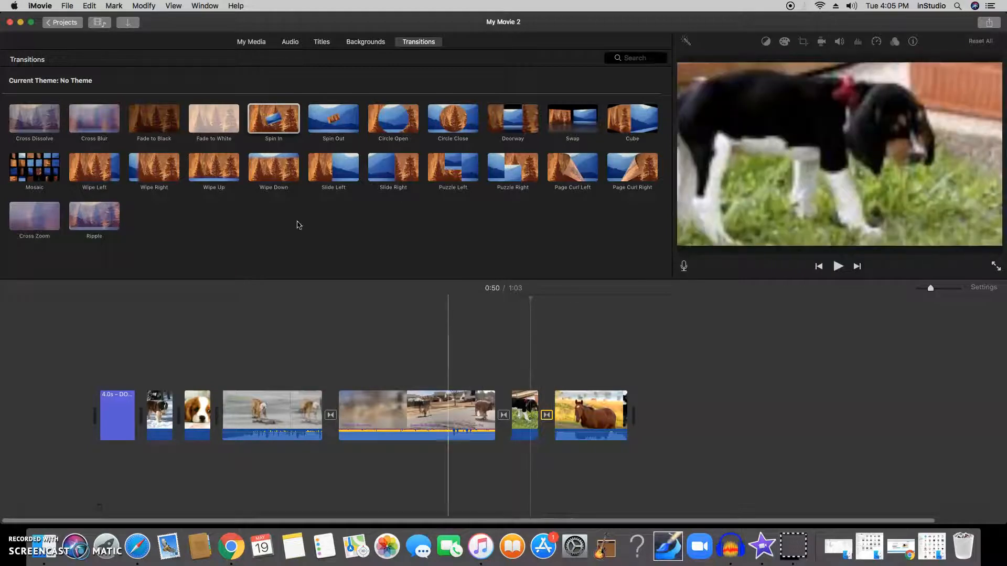
# Add the Who Let the Dogs Out song from the project media as an audio track starting beneath the title.
pyautogui.click(290, 44)
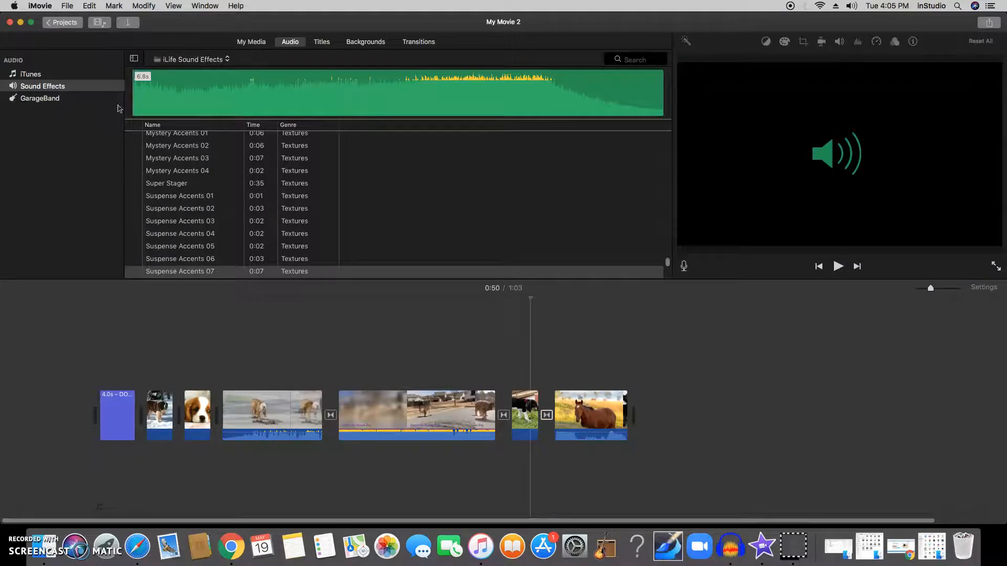
pyautogui.click(255, 45)
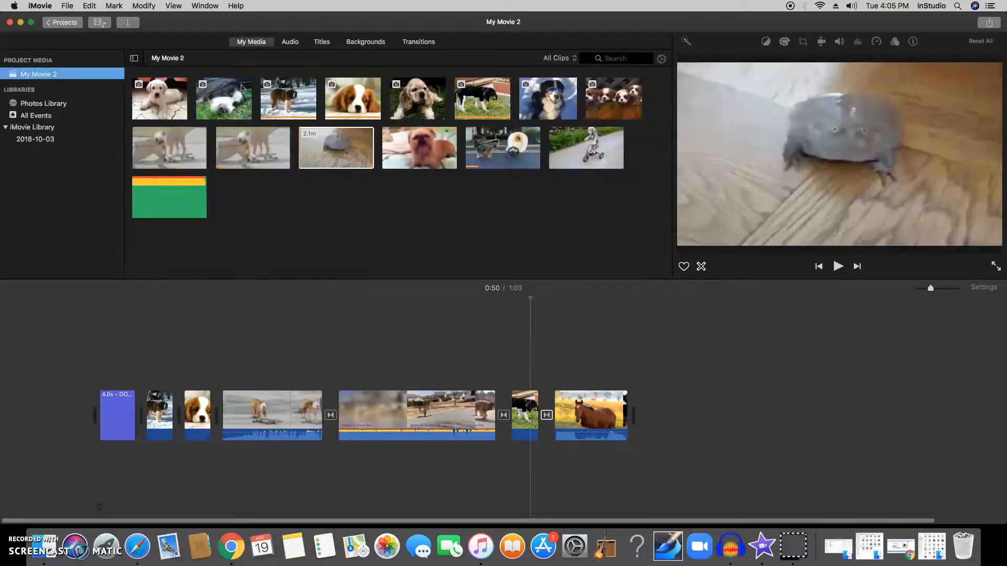
pyautogui.moveTo(171, 203)
pyautogui.mouseDown()
pyautogui.moveTo(204, 314)
pyautogui.moveTo(153, 445)
pyautogui.moveTo(108, 469)
pyautogui.mouseUp()
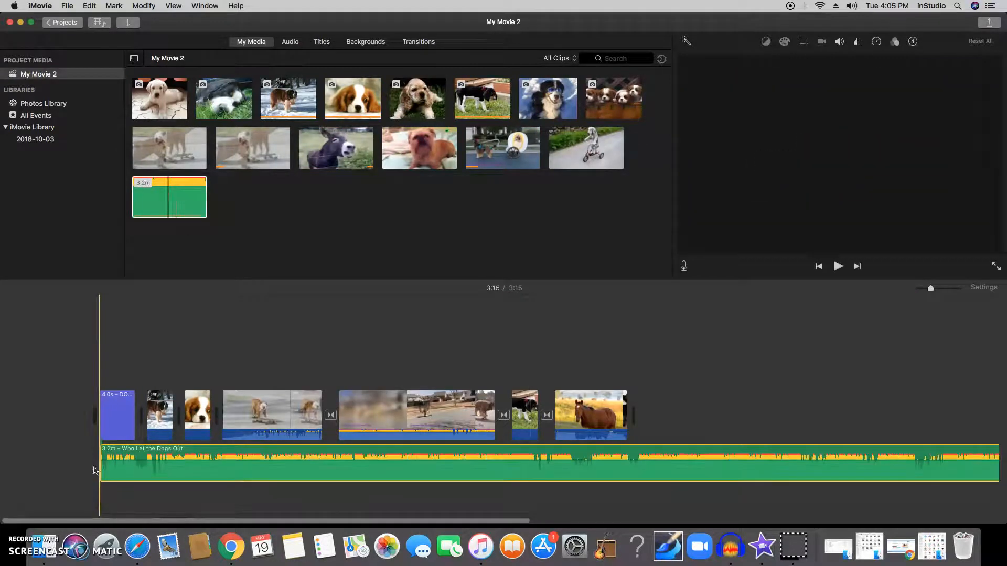
# Trim the end of the Who Let the Dogs Out track to about 1:03, just past the horse clip.
pyautogui.moveTo(139, 524); pyautogui.dragTo(520, 522)
pyautogui.moveTo(837, 461); pyautogui.dragTo(71, 519)
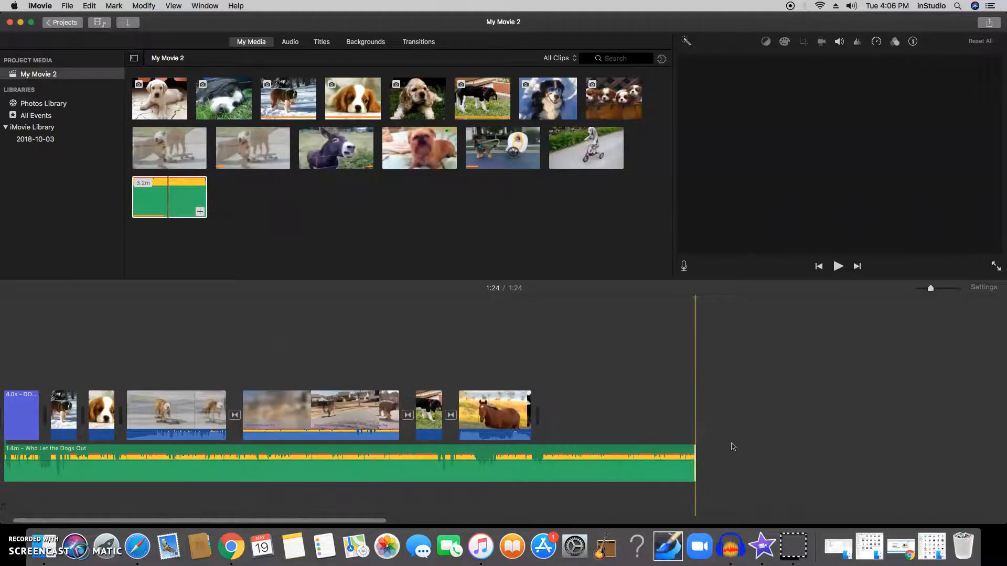
pyautogui.moveTo(698, 462); pyautogui.dragTo(546, 463)
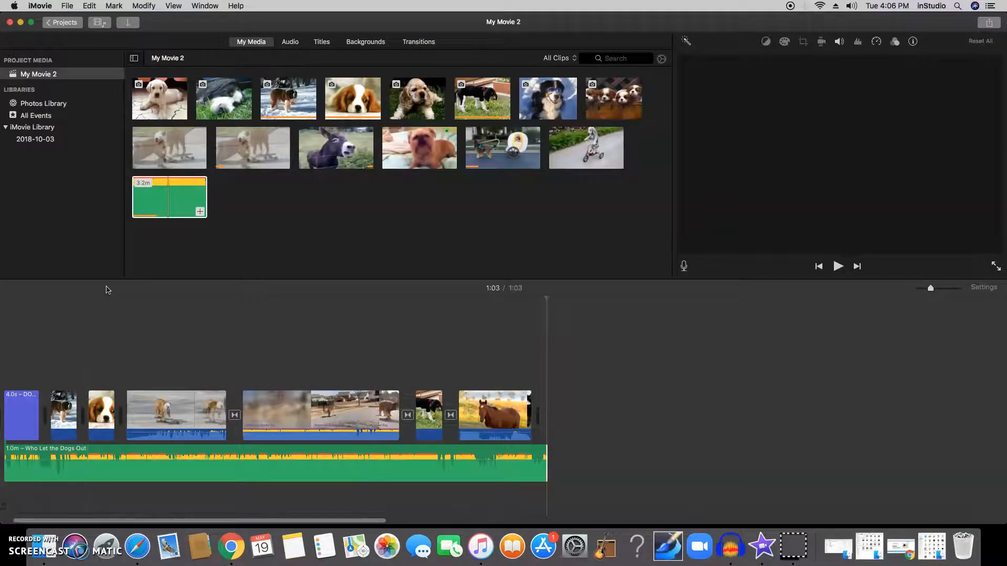
# Play a few seconds of the movie from within the first skateboarding dog clip to check it with the music.
pyautogui.click(159, 414)
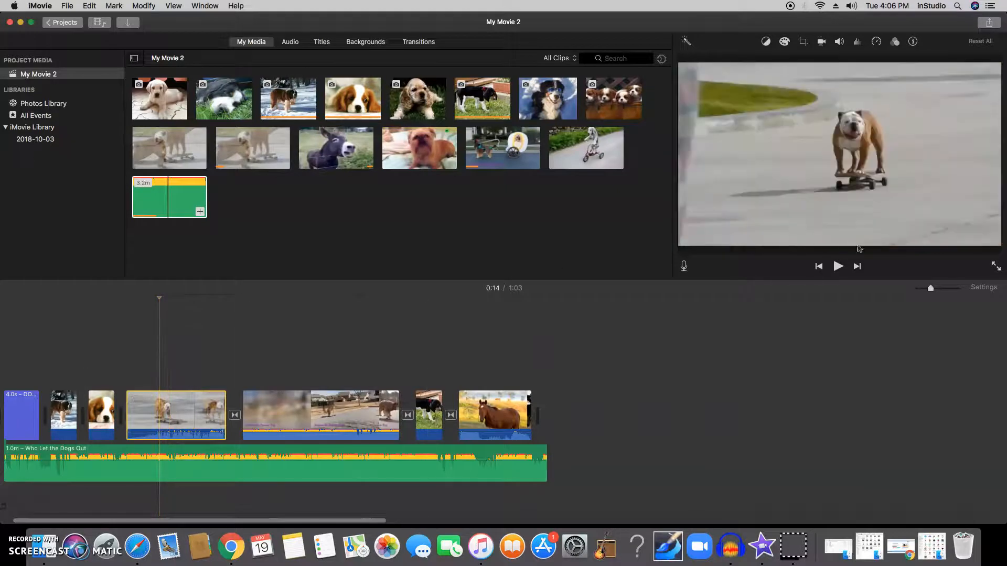
pyautogui.click(838, 266)
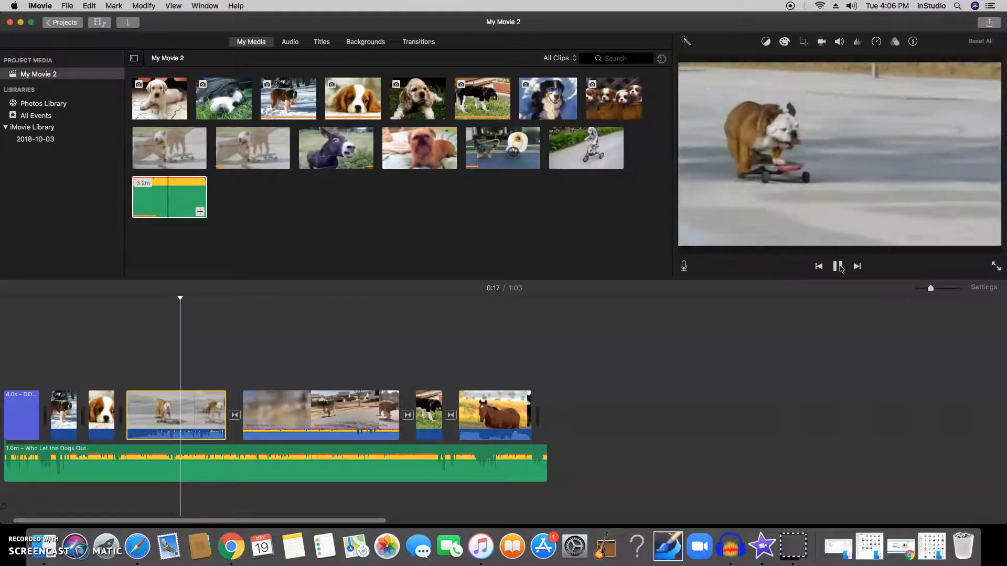
pyautogui.click(839, 267)
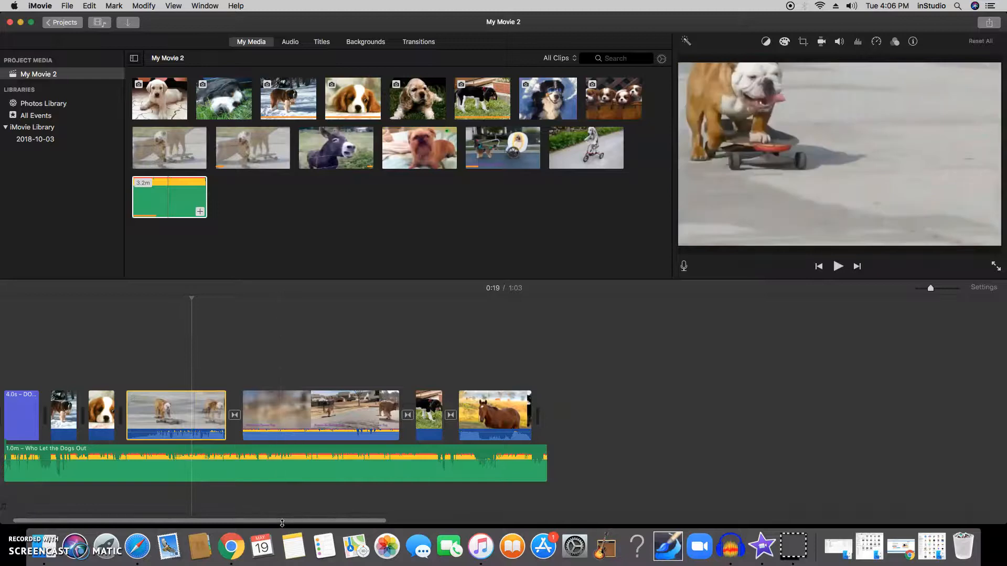
# Lower the volume of the Who Let the Dogs Out audio track in the timeline.
pyautogui.moveTo(282, 524); pyautogui.dragTo(262, 524)
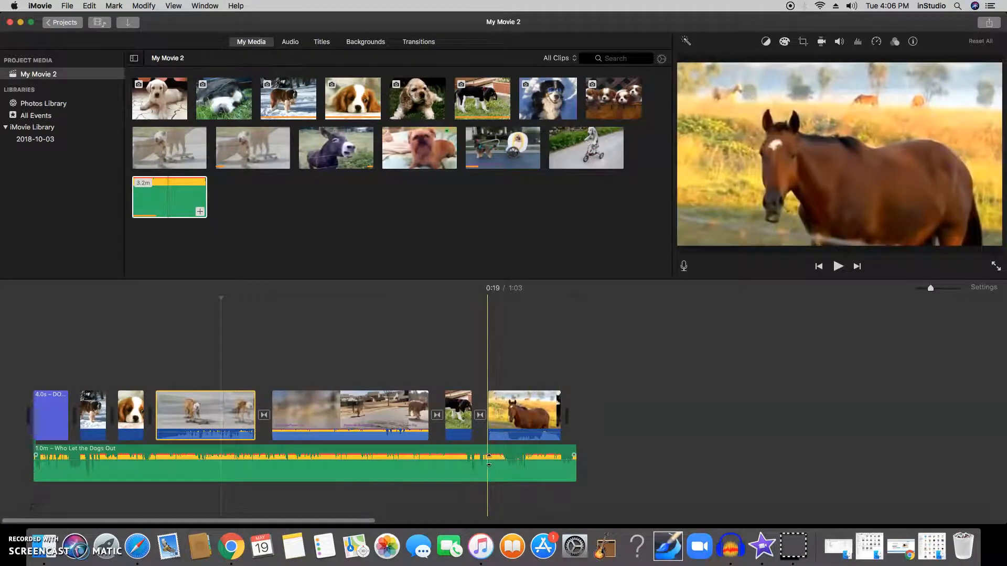
pyautogui.moveTo(490, 460); pyautogui.dragTo(487, 463)
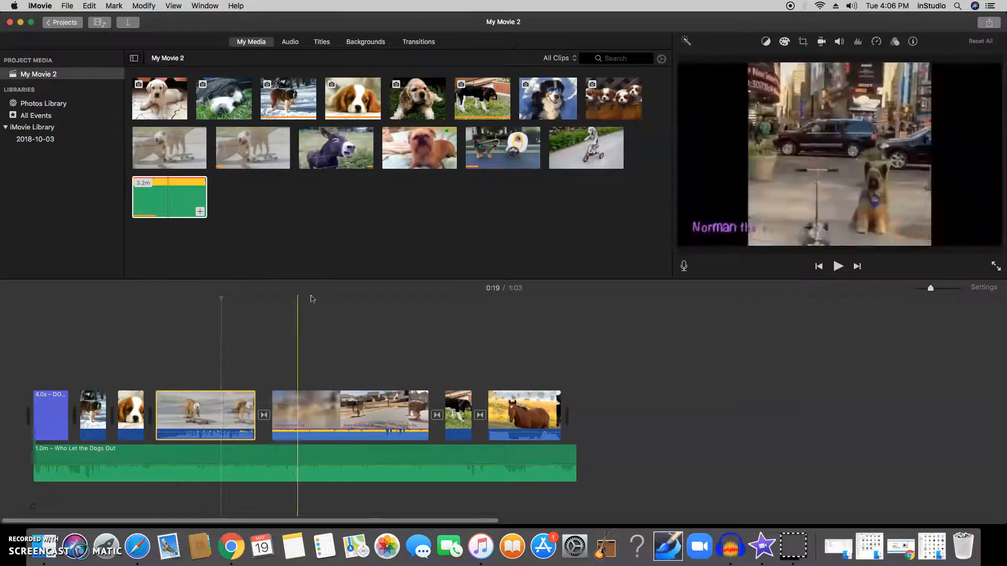
# Play the movie from the beginning and silence the first skateboarding dog clip's own audio so only the song is heard.
pyautogui.click(820, 269)
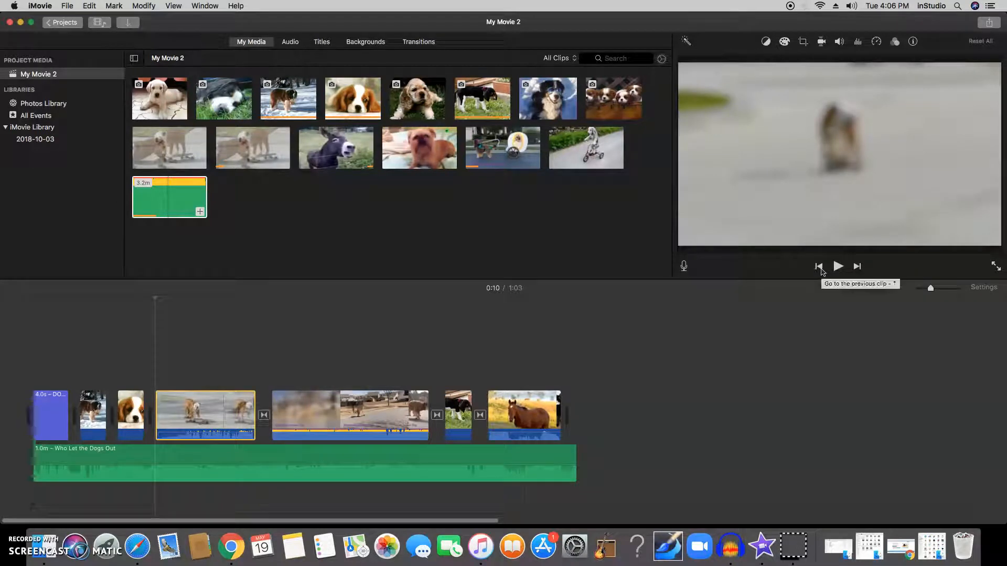
pyautogui.click(818, 266)
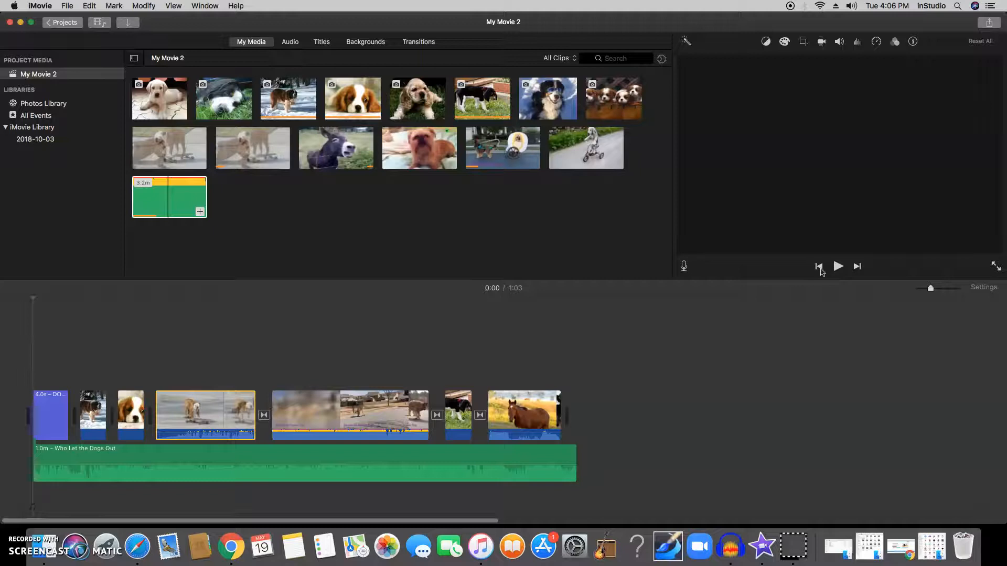
pyautogui.click(838, 268)
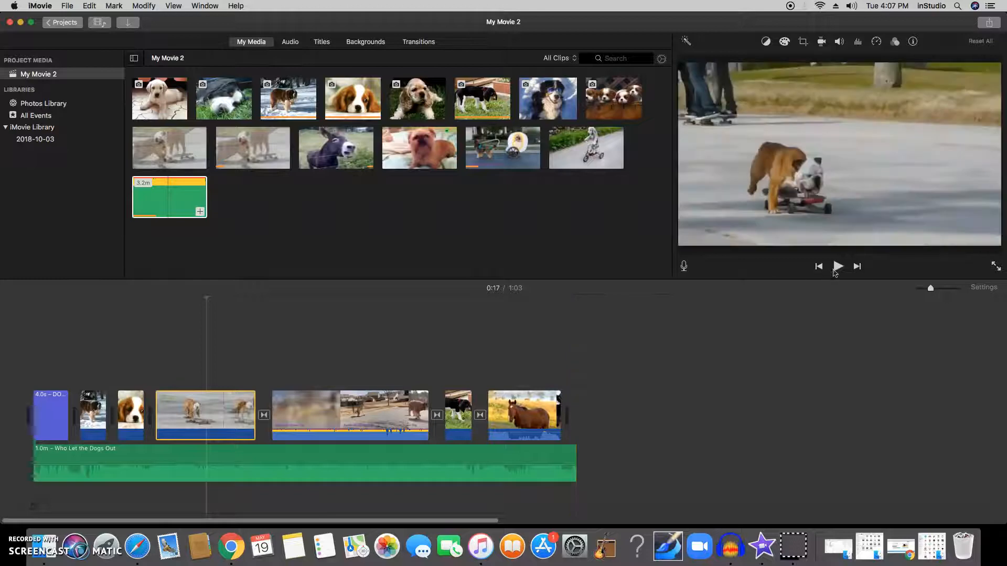
pyautogui.click(838, 267)
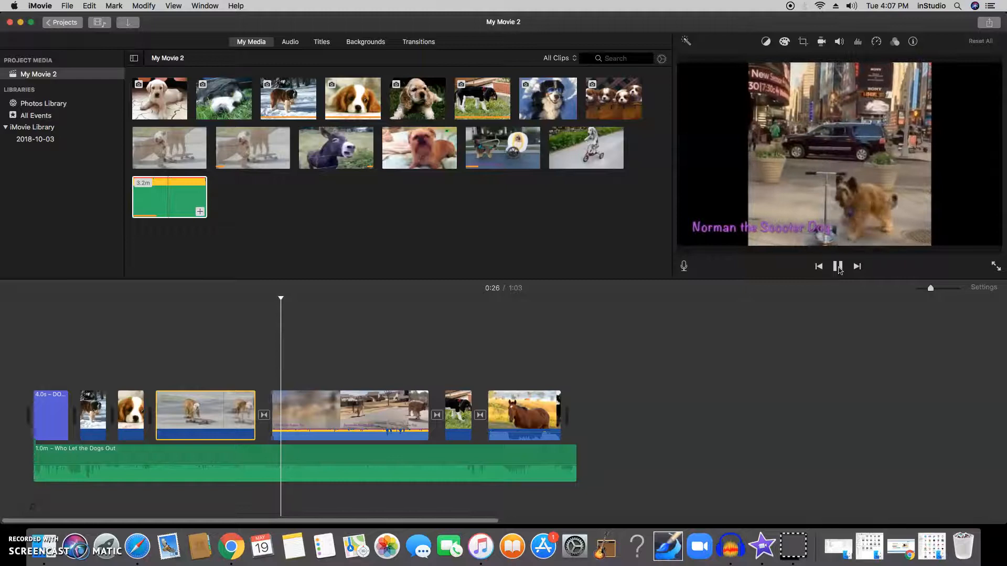
# Silence the Norman the Scooter Dog clip's own audio and play the movie from about 0:41 to the end.
pyautogui.click(838, 267)
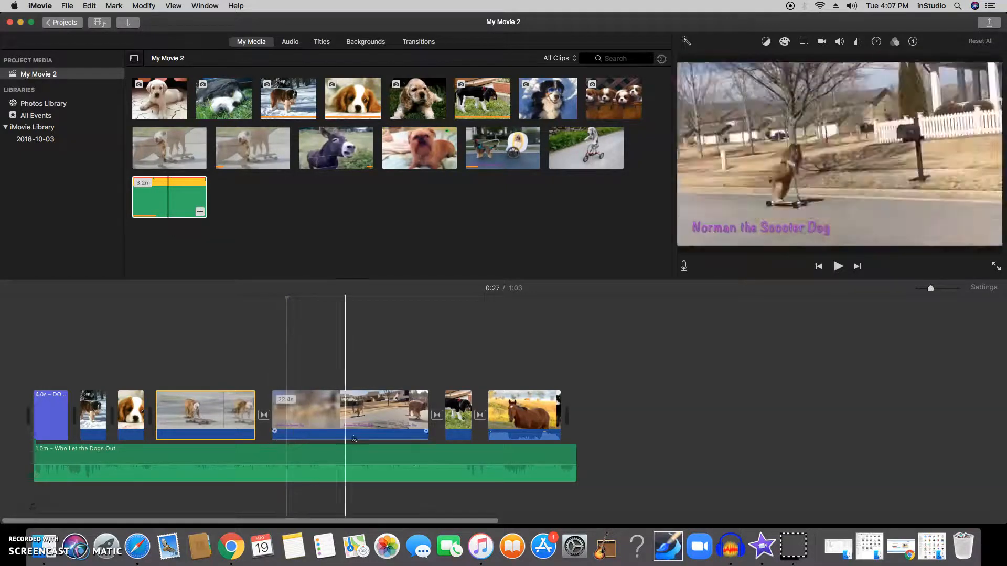
pyautogui.moveTo(493, 428)
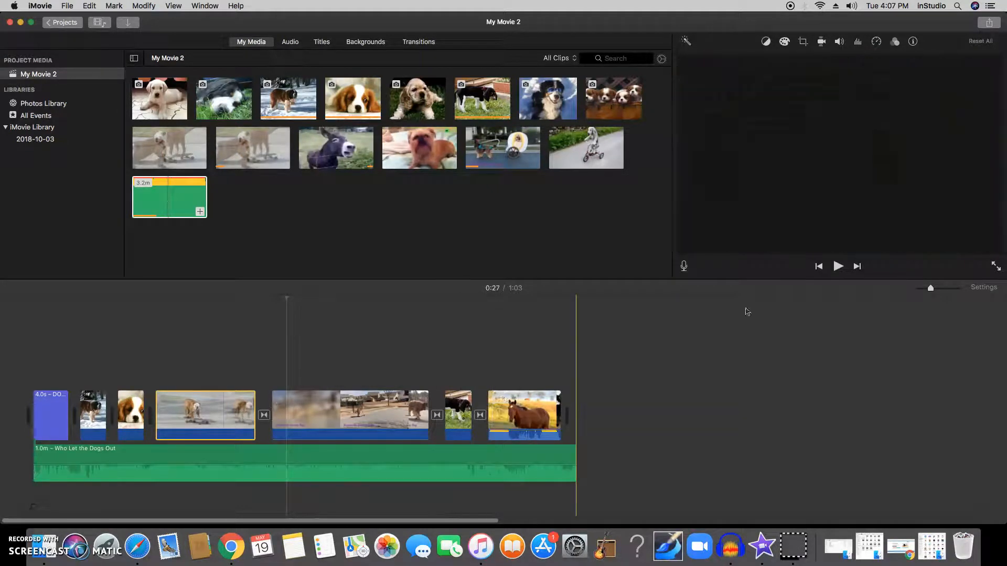
pyautogui.click(385, 378)
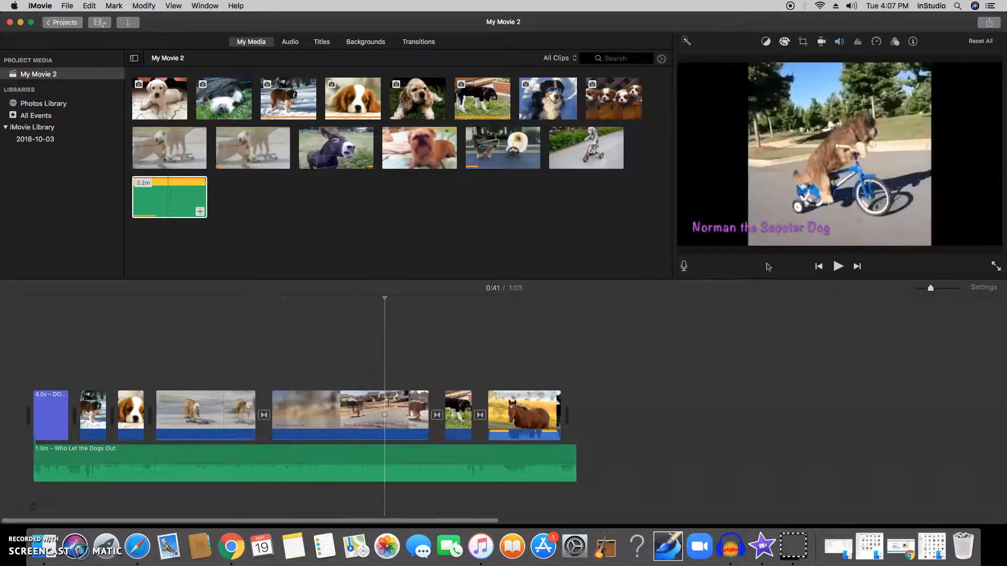
pyautogui.click(837, 267)
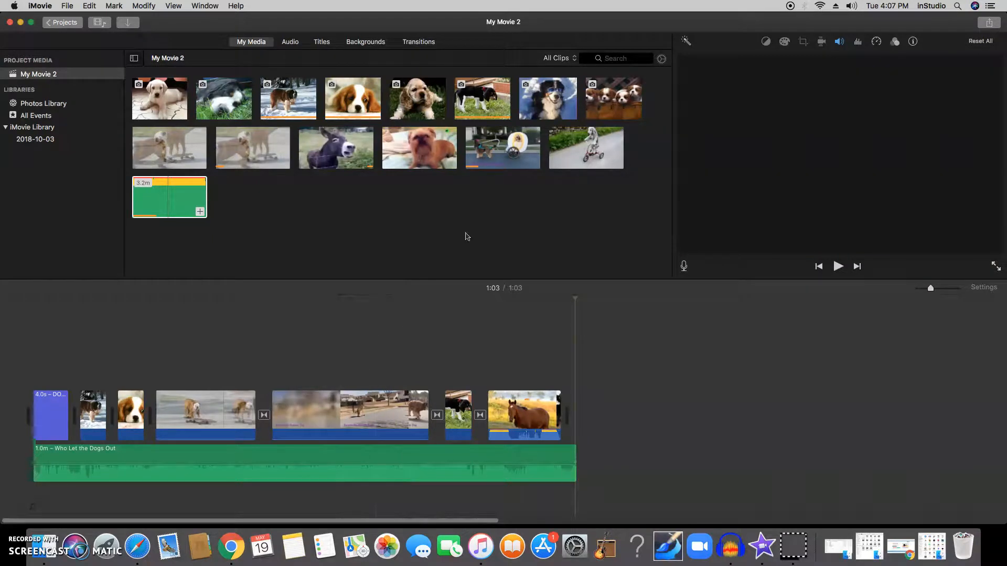
pyautogui.click(466, 236)
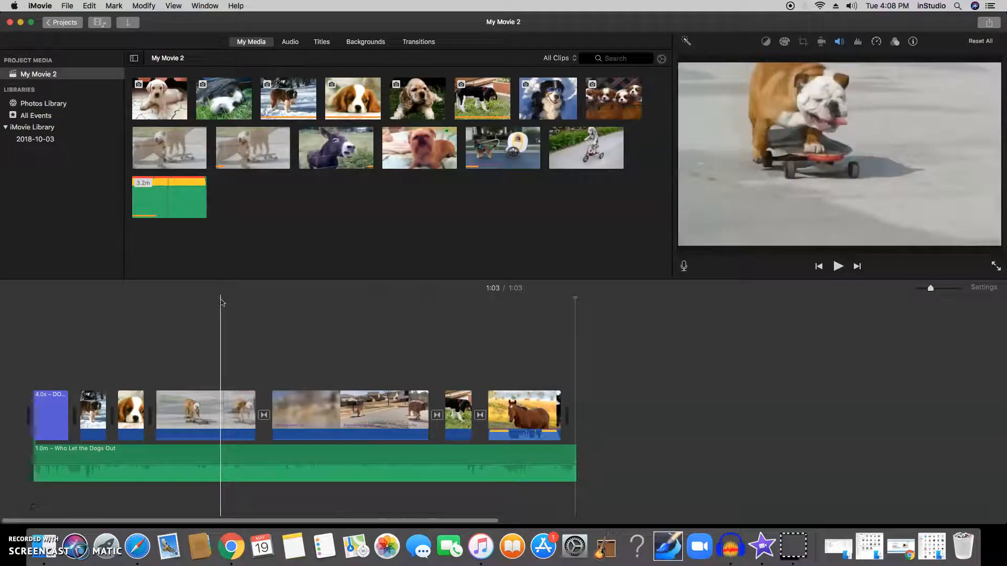
# Set up a file export of the movie at 540p resolution with Low quality and Better Quality compression.
pyautogui.click(68, 6)
pyautogui.moveTo(99, 158)
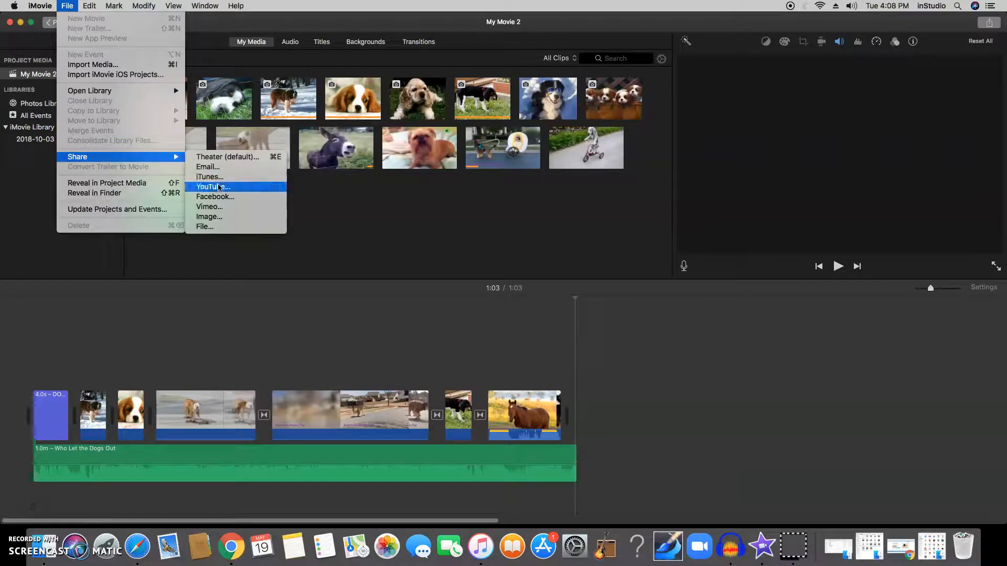
pyautogui.click(215, 228)
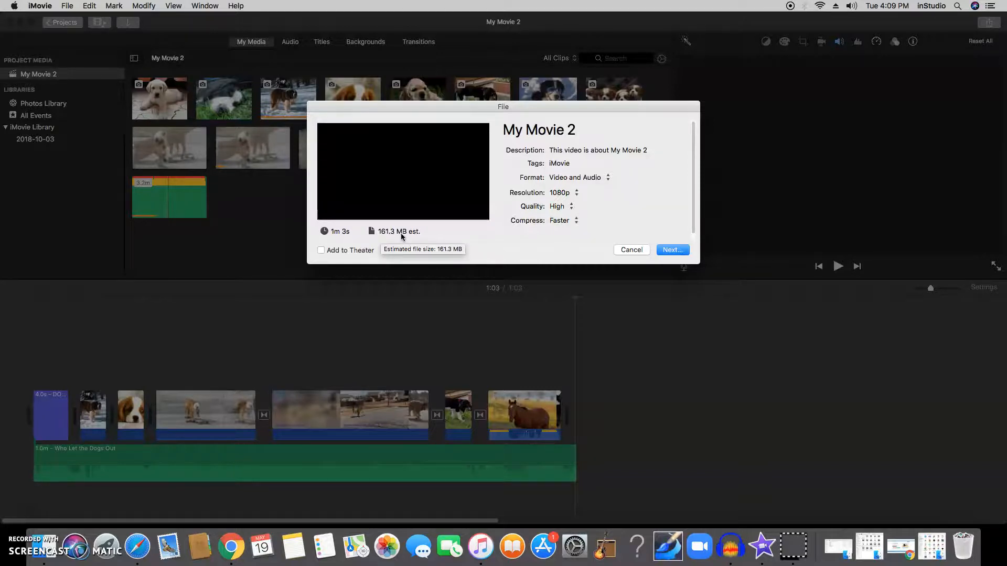
pyautogui.click(578, 195)
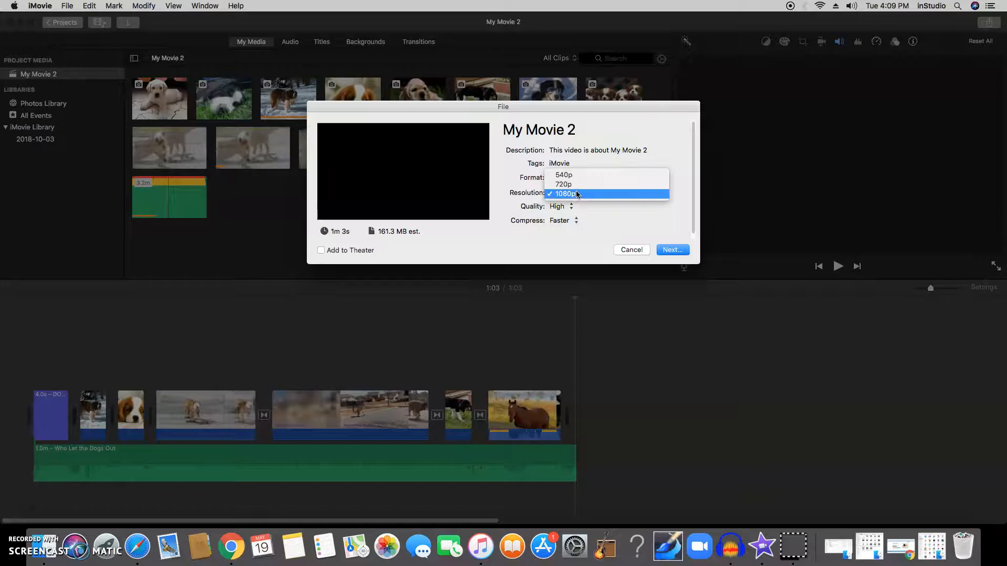
pyautogui.click(564, 175)
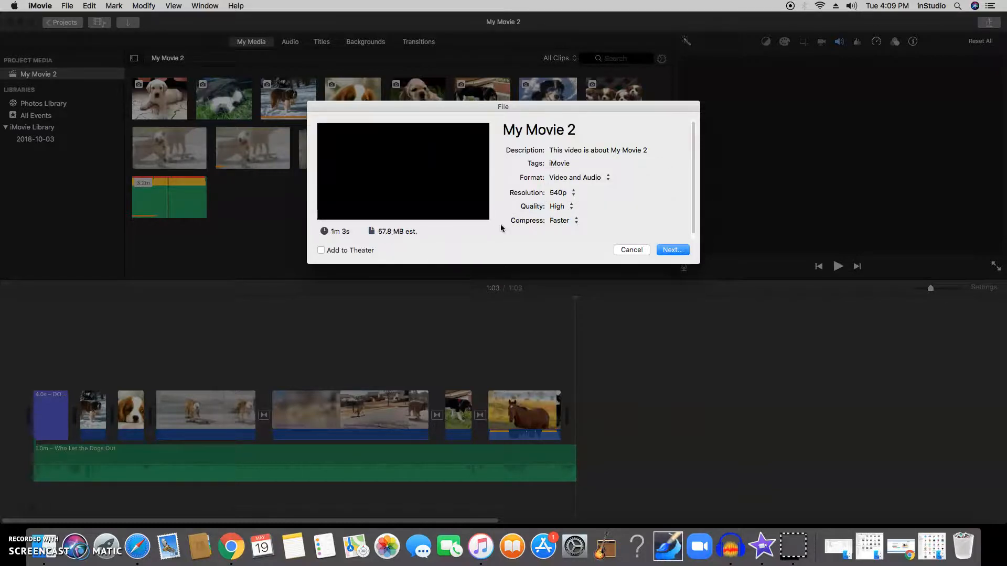
pyautogui.click(571, 207)
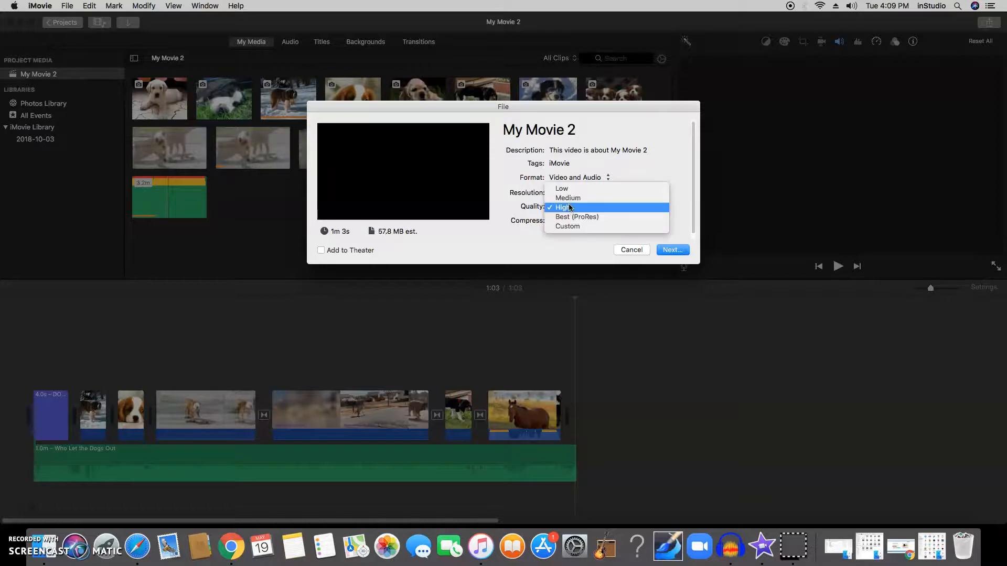
pyautogui.click(571, 189)
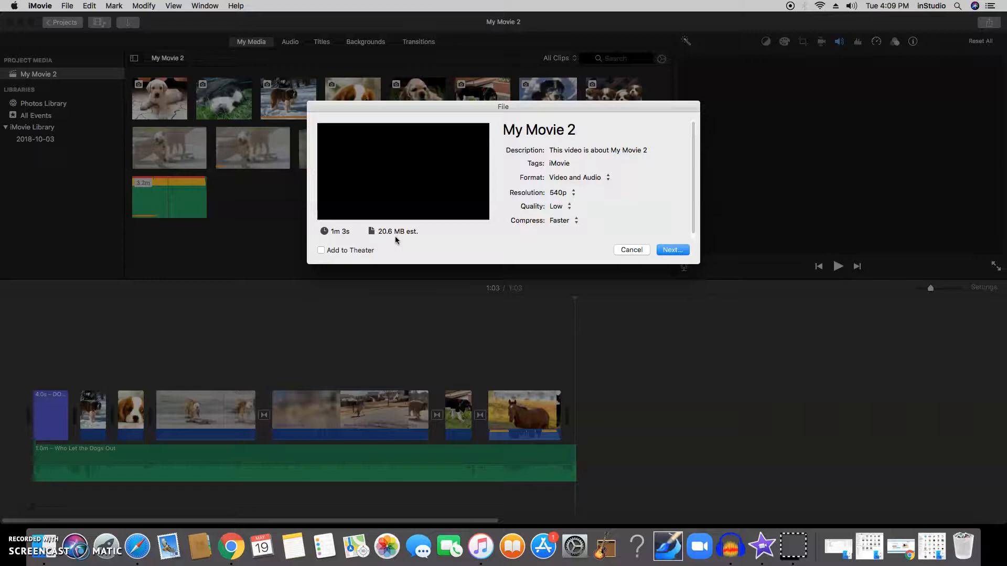
pyautogui.click(577, 221)
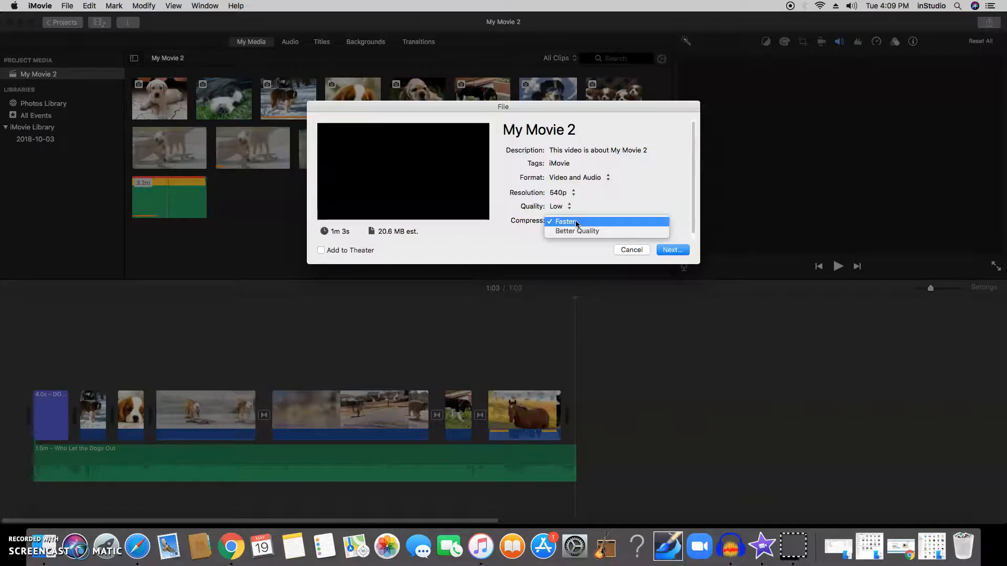
pyautogui.click(577, 233)
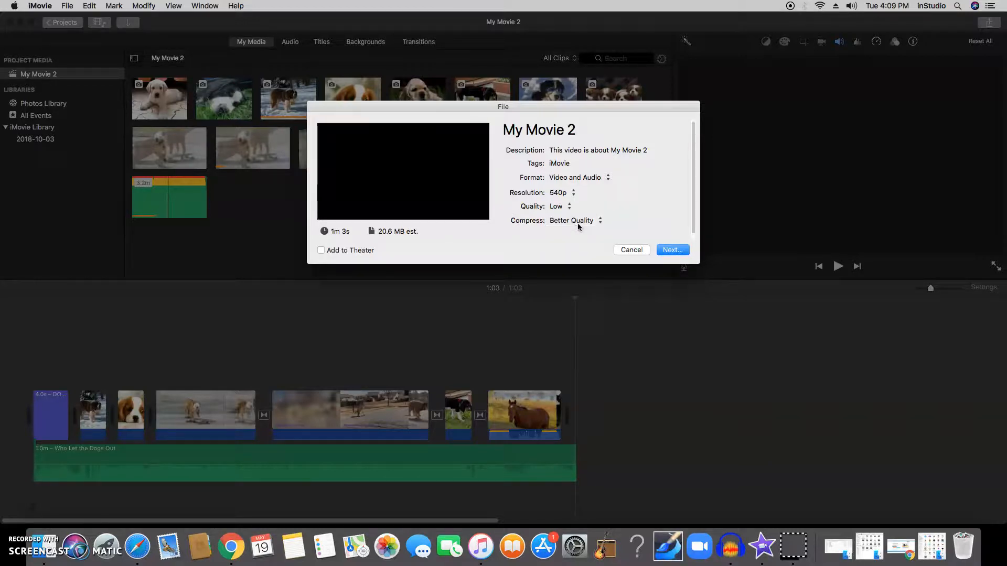
# Title the export "Dog Movie" followed by the creator's surname, leaving the description as it is.
pyautogui.click(591, 151)
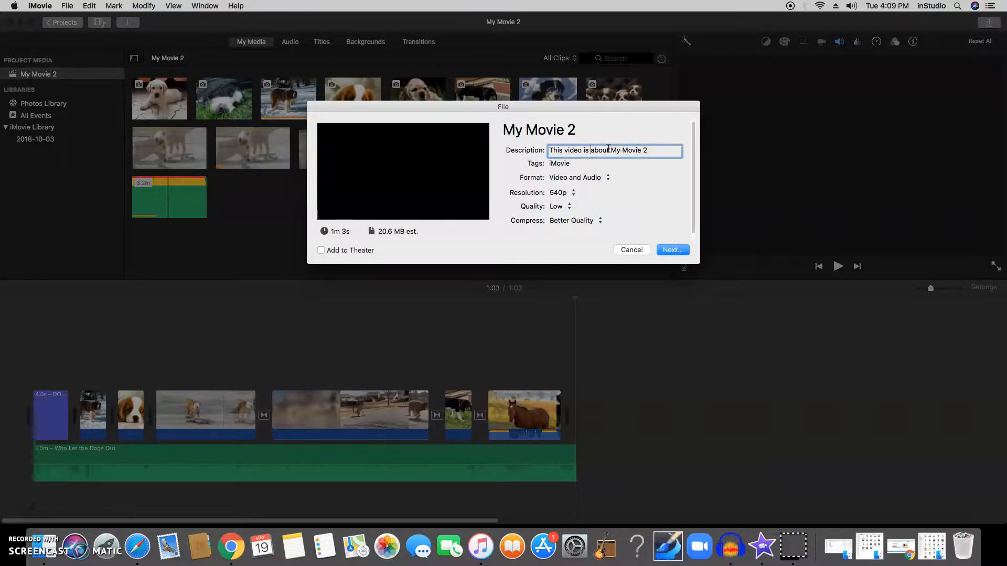
pyautogui.tripleClick(567, 135)
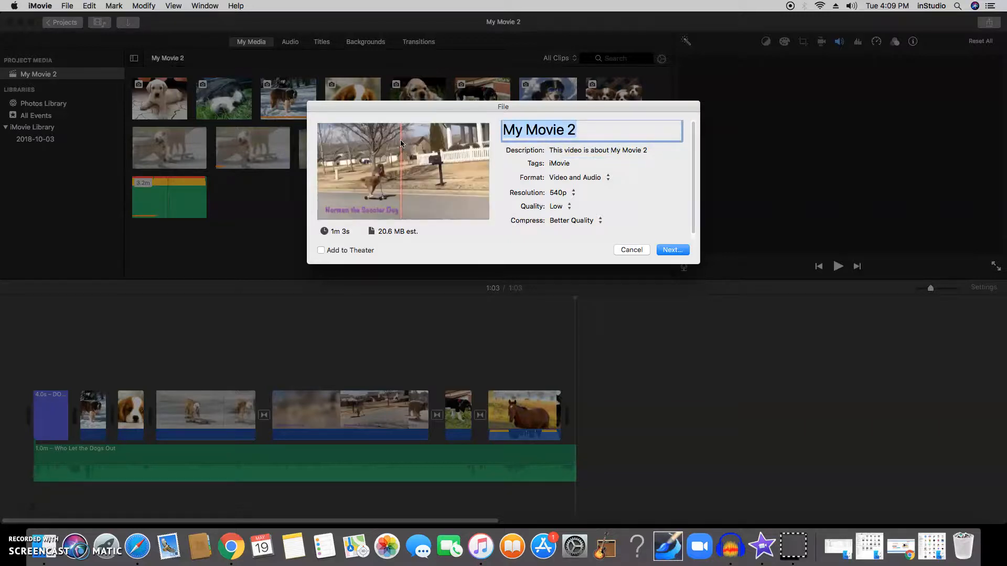
pyautogui.write('Dog Movie Brink')
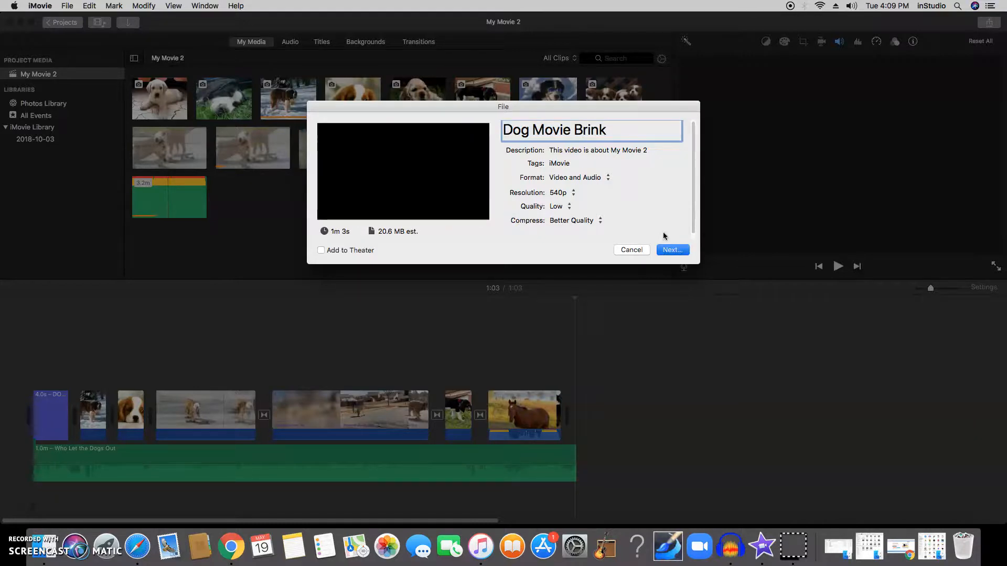
# Save the exported movie in the video folder inside the creator's personal folder on the Desktop.
pyautogui.press('Return')
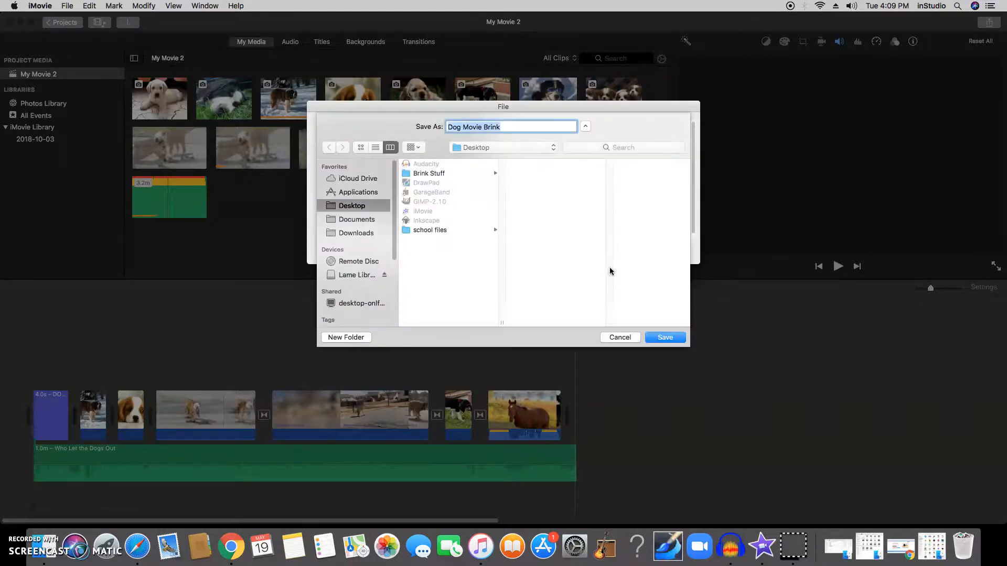
pyautogui.click(470, 177)
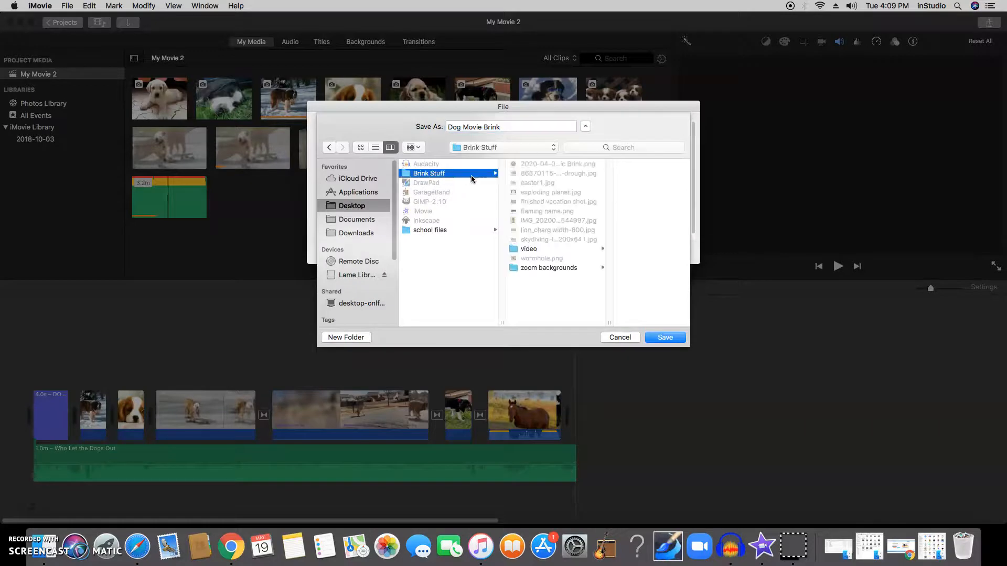
pyautogui.click(577, 249)
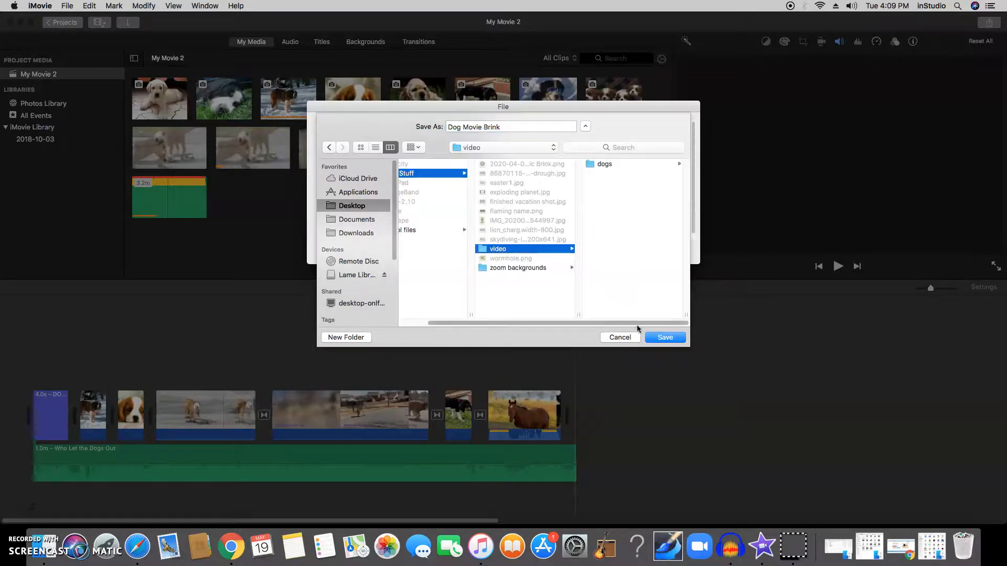
pyautogui.click(665, 339)
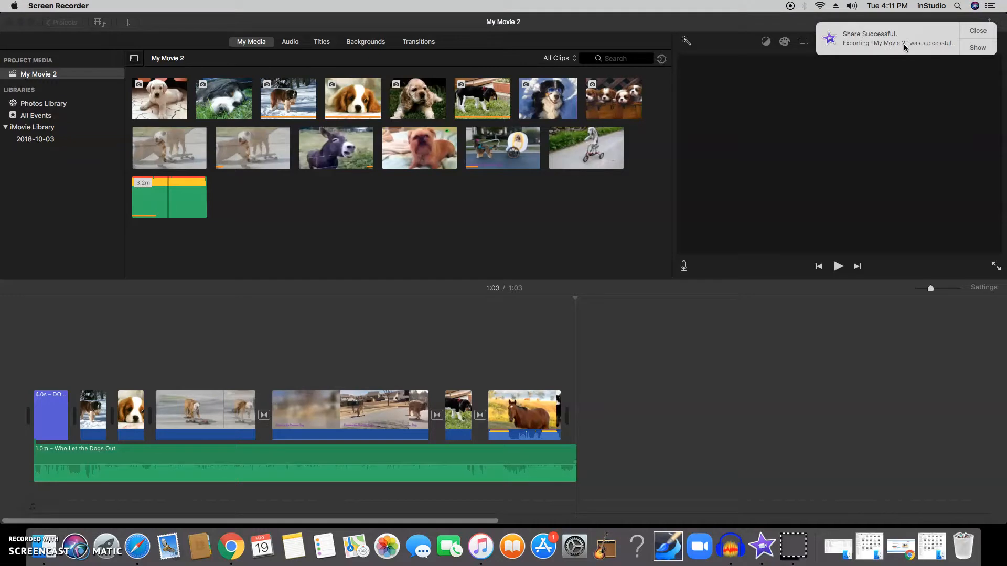
# Show the exported dog movie MP4 in Finder, open it in QuickTime Player and play it.
pyautogui.click(977, 49)
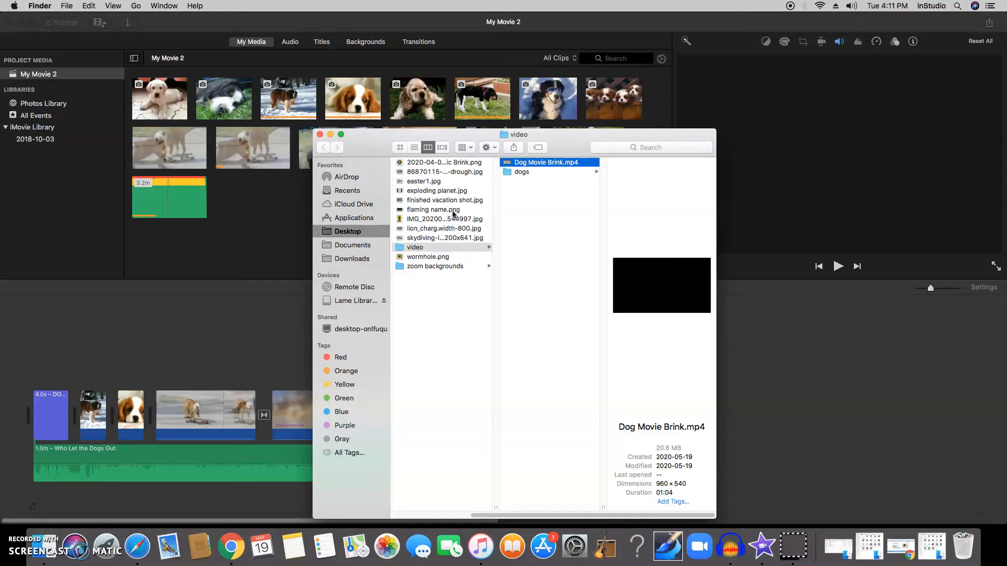
pyautogui.doubleClick(549, 162)
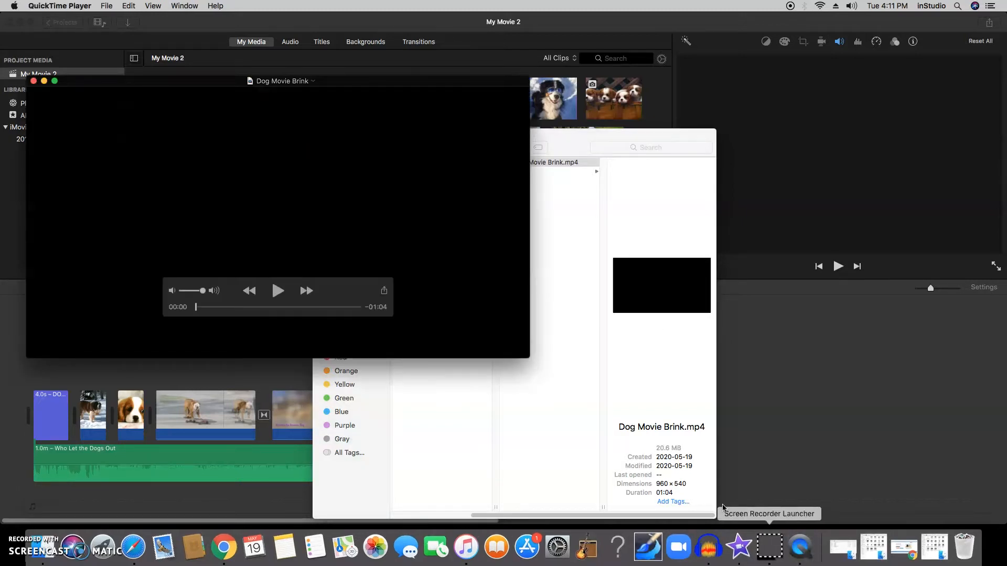
pyautogui.click(279, 292)
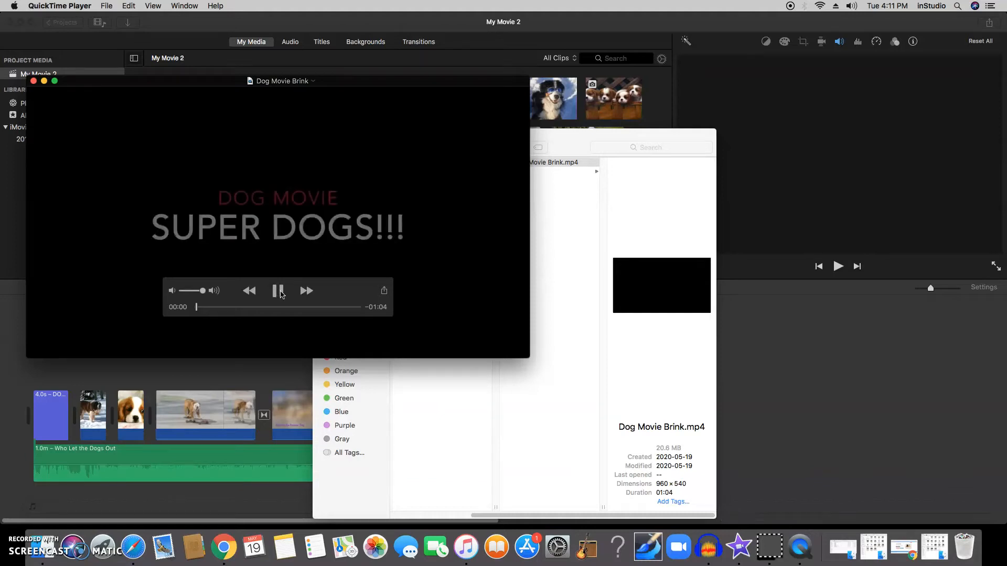